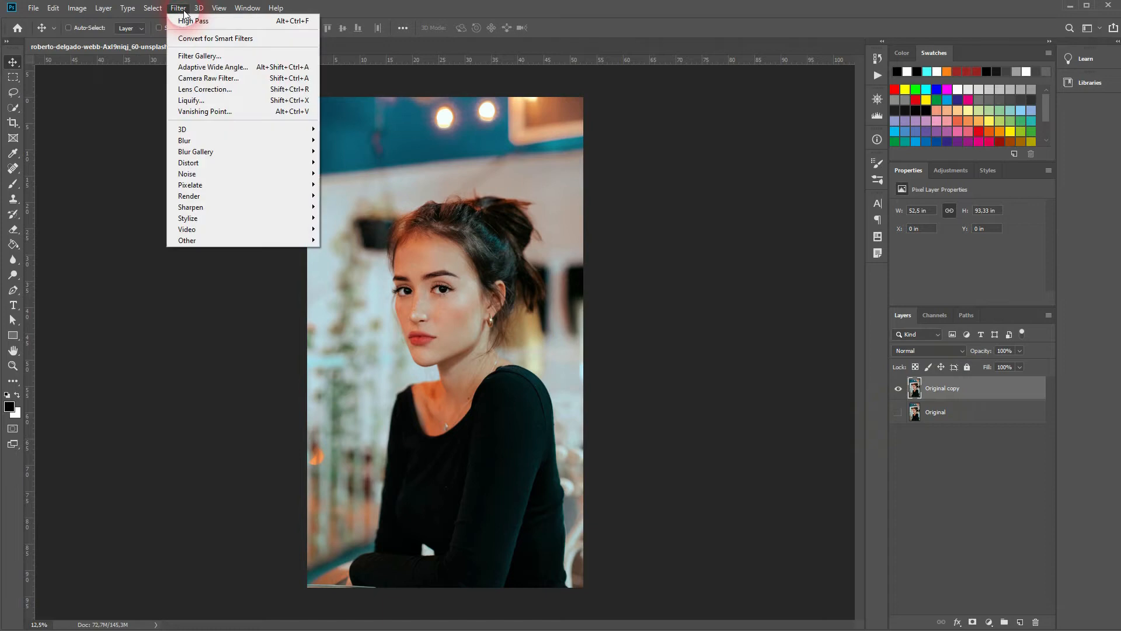
Step: Delete the Original copy layer and make the Original layer visible
{"action": "left_click", "coordinate": [100, 295]}
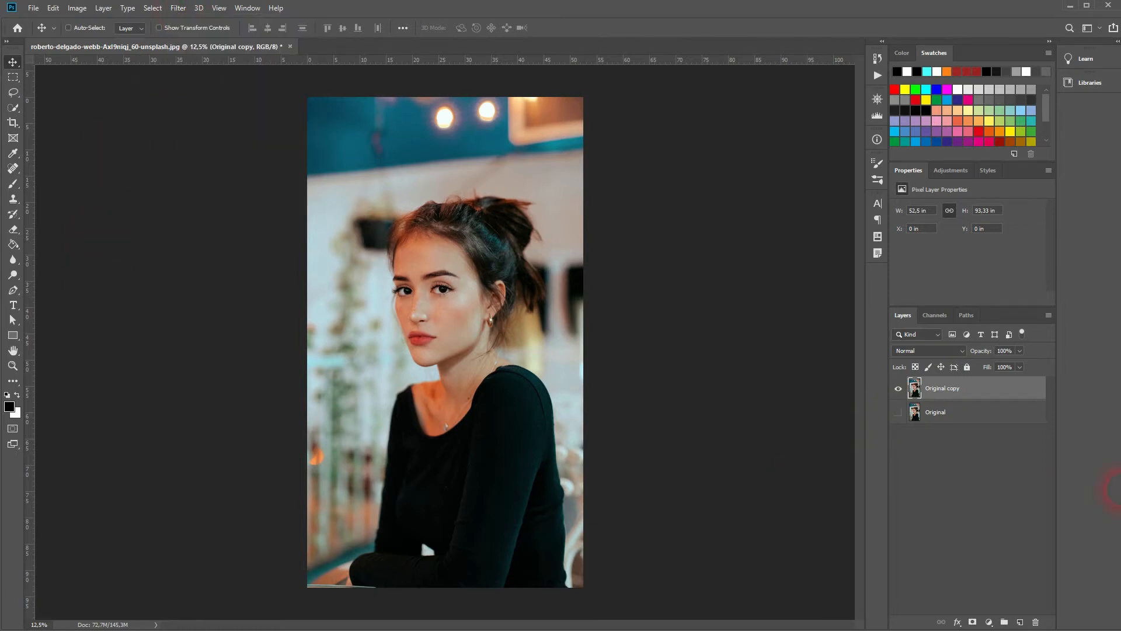
{"action": "key", "text": "Delete"}
{"action": "left_click", "coordinate": [899, 389]}
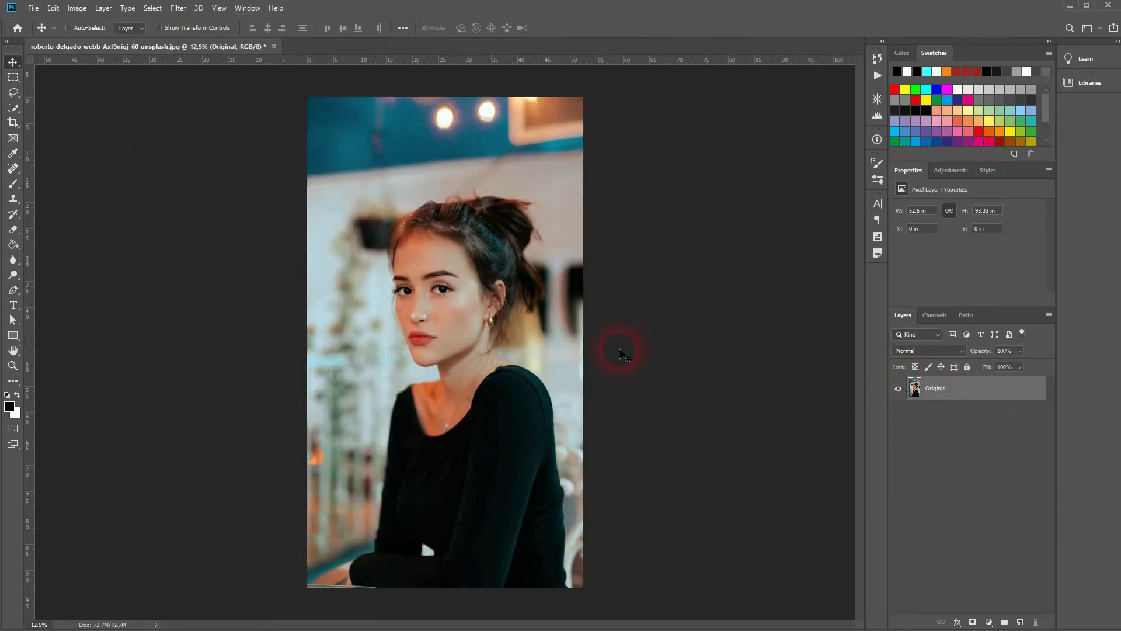
Step: Crop about 15.8 in off the top of the photo and fit the image to the window
{"action": "left_click", "coordinate": [13, 122]}
{"action": "left_click_drag", "start_coordinate": [453, 102], "coordinate": [450, 139]}
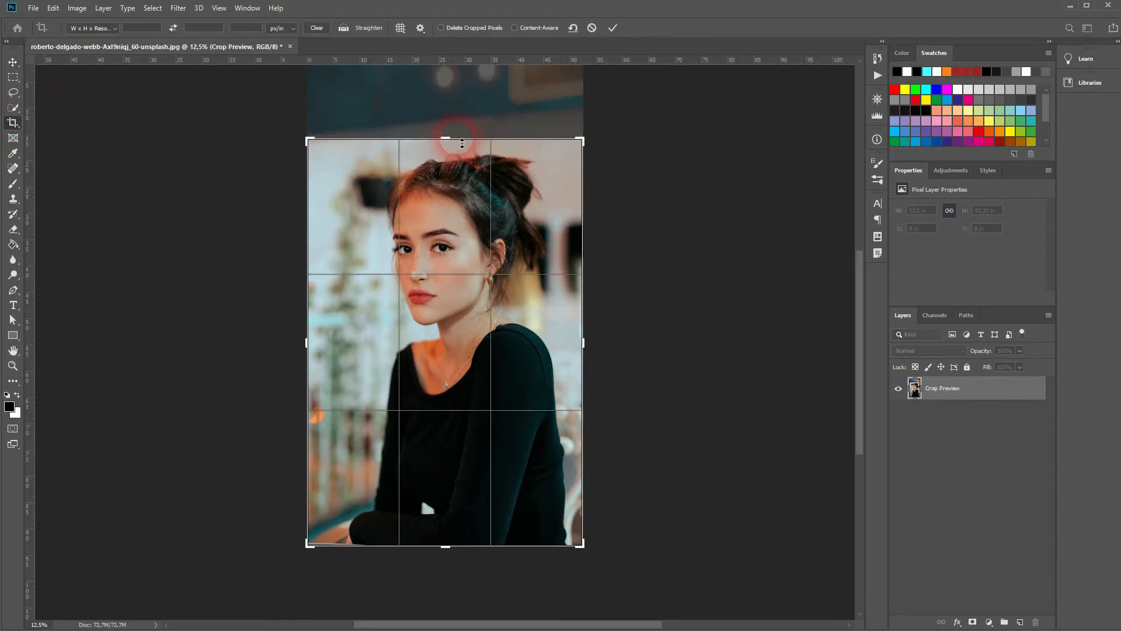
{"action": "key", "text": "Return"}
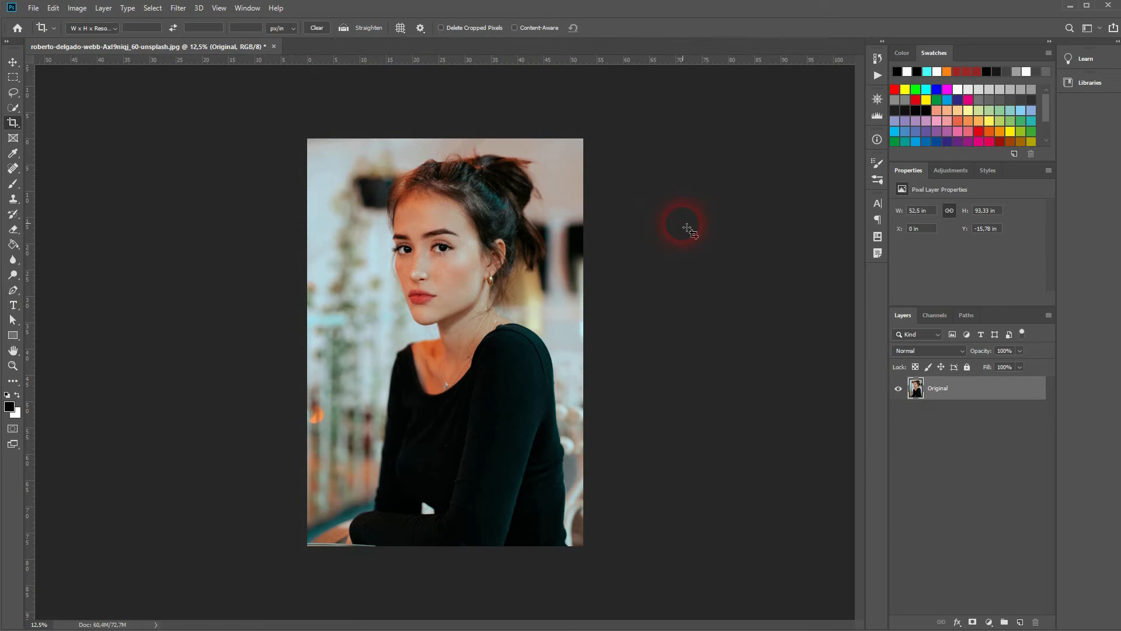
{"action": "key", "text": "ctrl"}
{"action": "key", "text": "ctrl+0"}
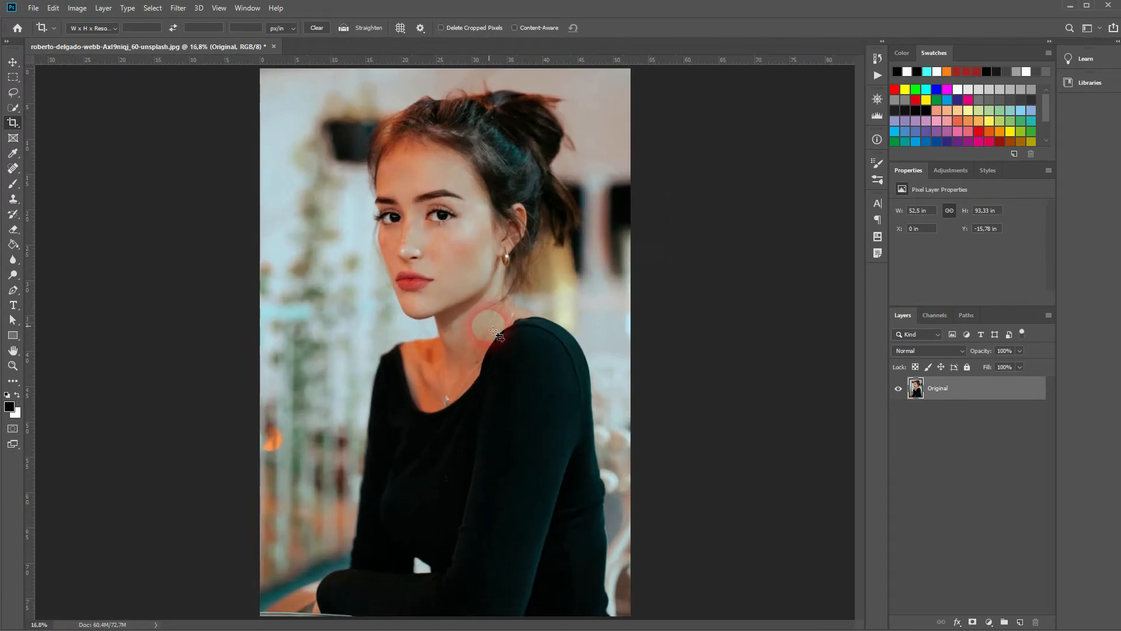
Step: Duplicate the Original layer, hide the original, and make the copy the active layer
{"action": "key", "text": "ctrl+j"}
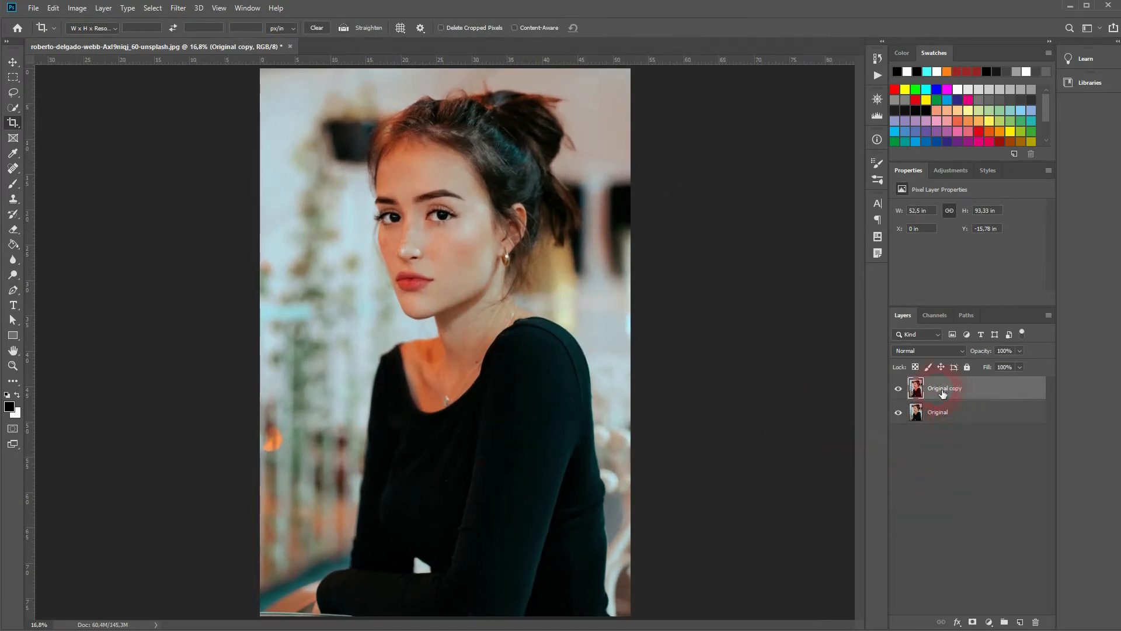
{"action": "left_click", "coordinate": [930, 413]}
{"action": "left_click", "coordinate": [898, 412]}
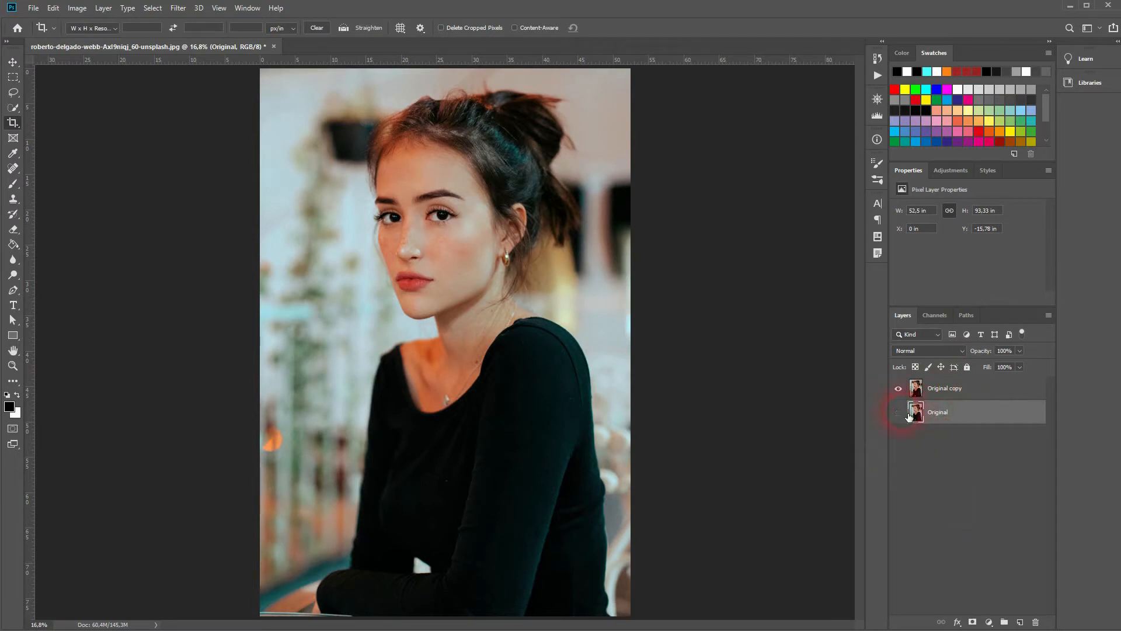
{"action": "left_click", "coordinate": [946, 393]}
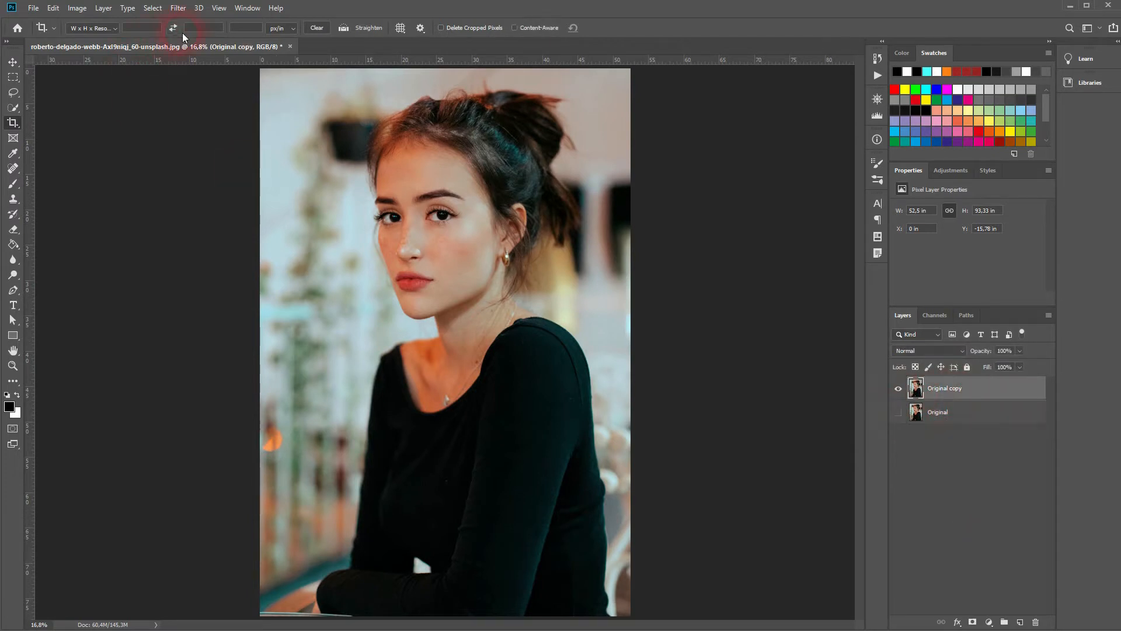
Step: Apply a High Pass filter with a radius of 8,0 pixels to the Original copy layer
{"action": "left_click", "coordinate": [13, 61]}
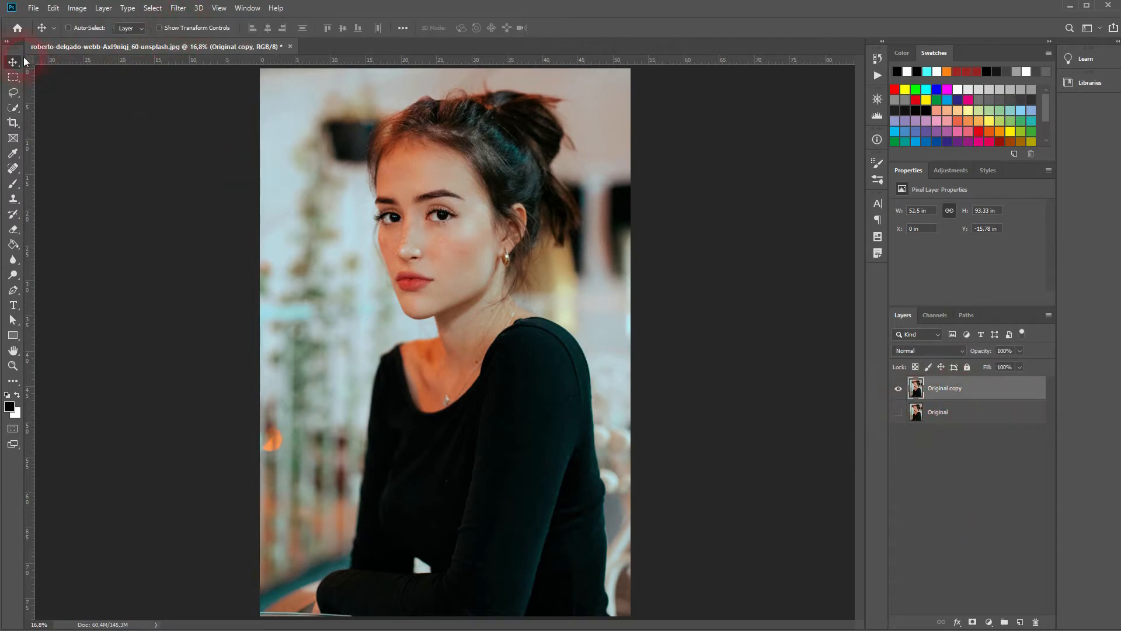
{"action": "left_click", "coordinate": [178, 8]}
{"action": "mouse_move", "coordinate": [282, 238]}
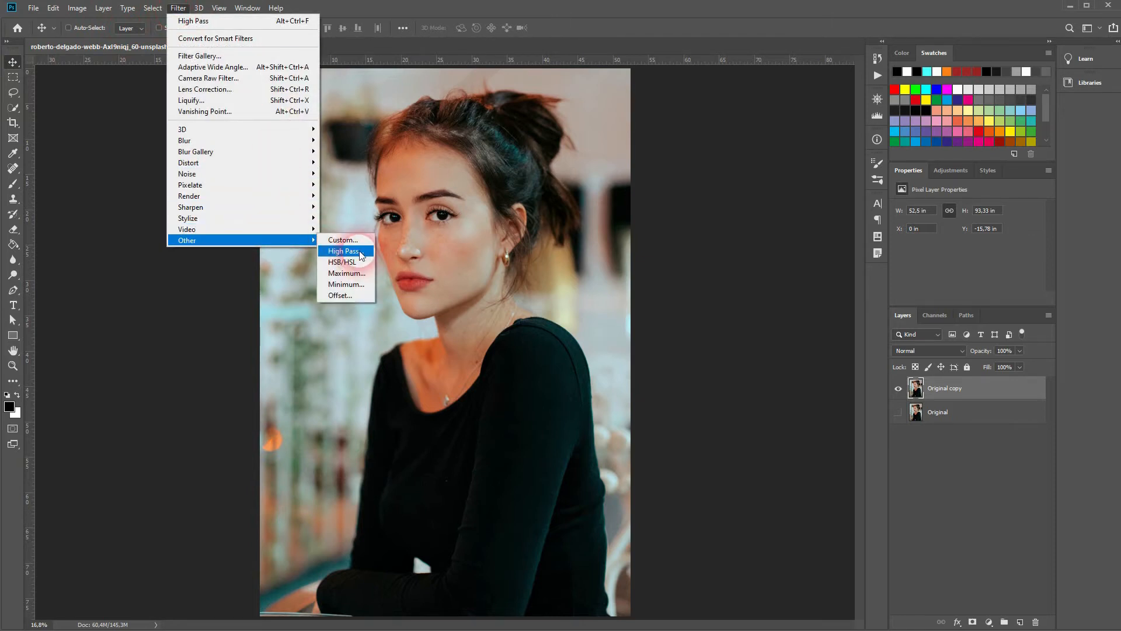
{"action": "left_click", "coordinate": [359, 252]}
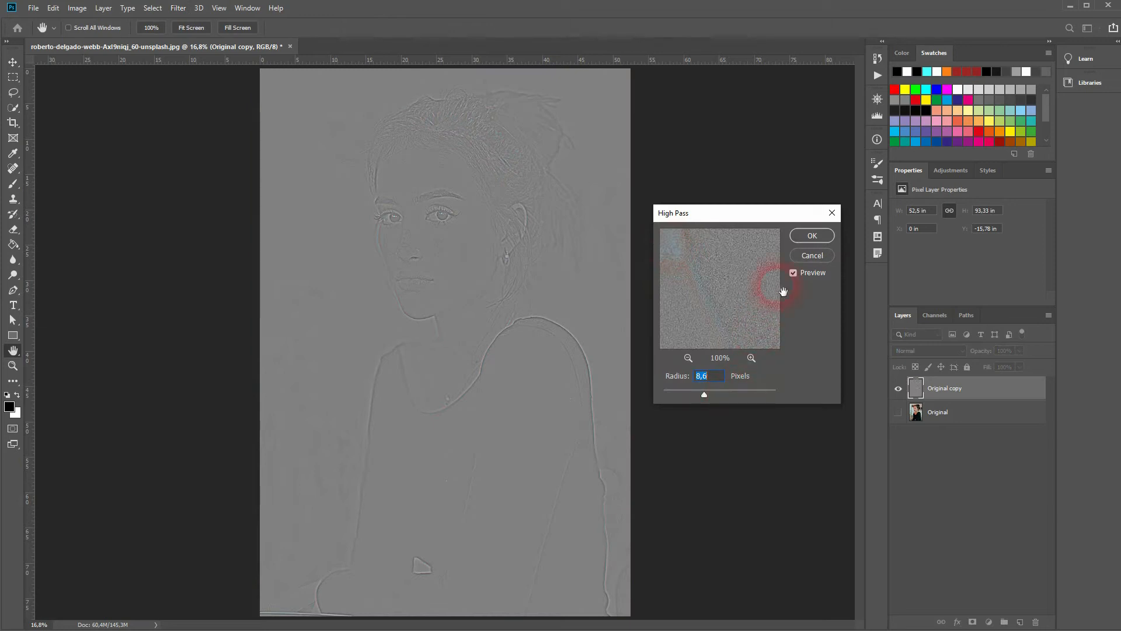
{"action": "left_click", "coordinate": [793, 272]}
{"action": "left_click", "coordinate": [793, 273]}
{"action": "mouse_move", "coordinate": [741, 222]}
{"action": "left_mouse_down"}
{"action": "mouse_move", "coordinate": [746, 190]}
{"action": "mouse_move", "coordinate": [744, 232]}
{"action": "left_mouse_up"}
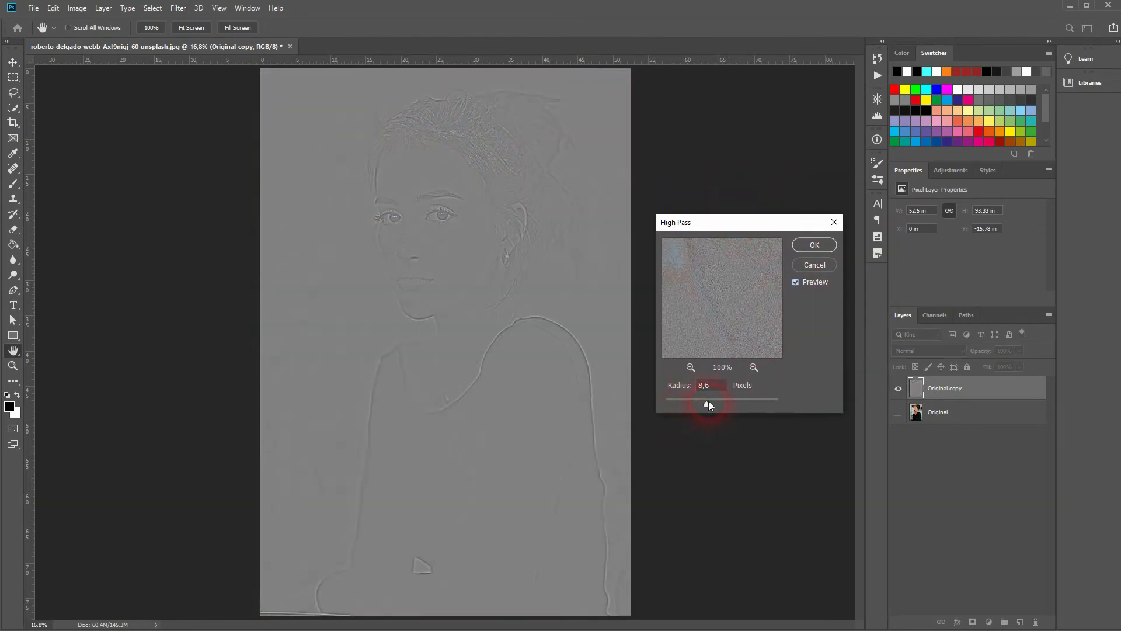
{"action": "left_click_drag", "start_coordinate": [685, 403], "coordinate": [685, 402]}
{"action": "left_click_drag", "start_coordinate": [571, 273], "coordinate": [504, 228]}
{"action": "left_click_drag", "start_coordinate": [716, 404], "coordinate": [716, 404]}
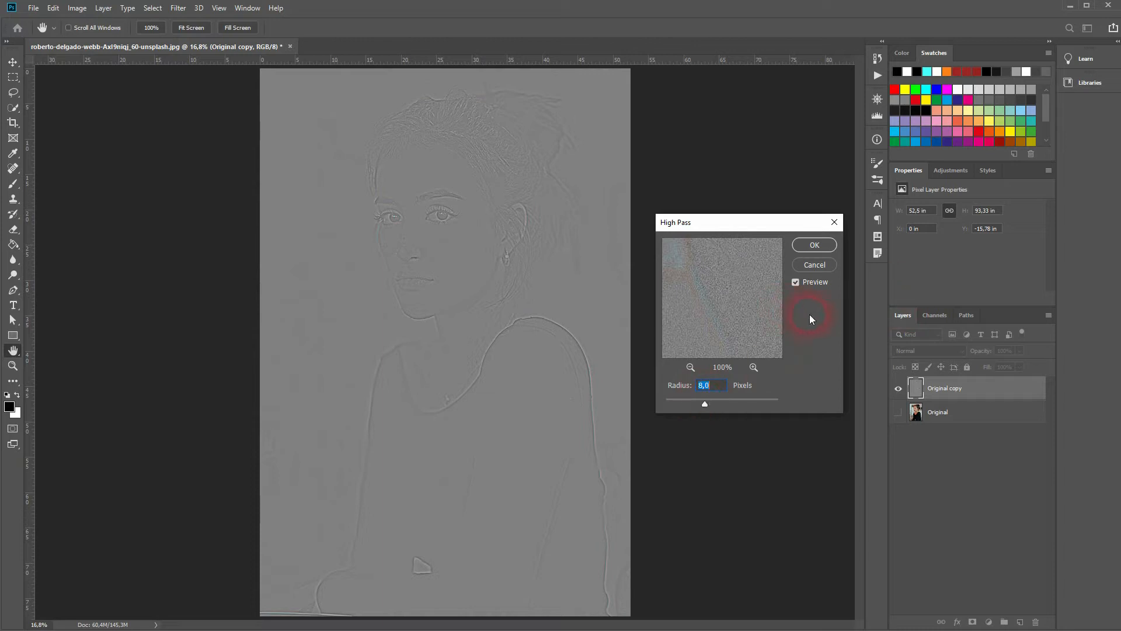
{"action": "left_click", "coordinate": [814, 245]}
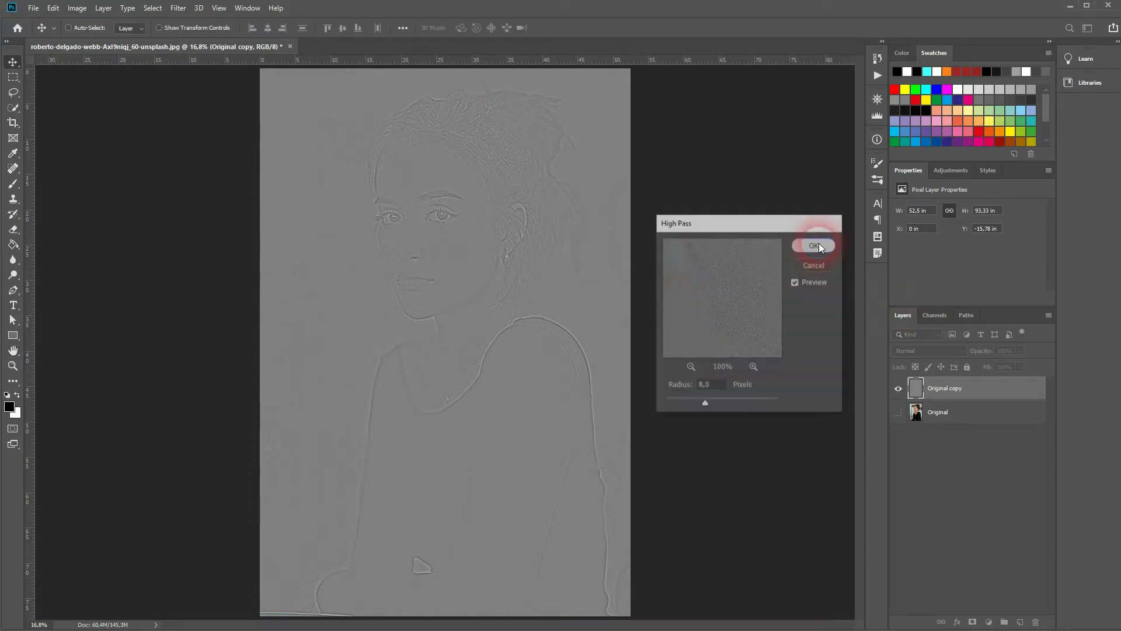
Step: Duplicate the Original layer twice below the filtered layer, making the first duplicate visible and leaving the second hidden
{"action": "left_click", "coordinate": [962, 416]}
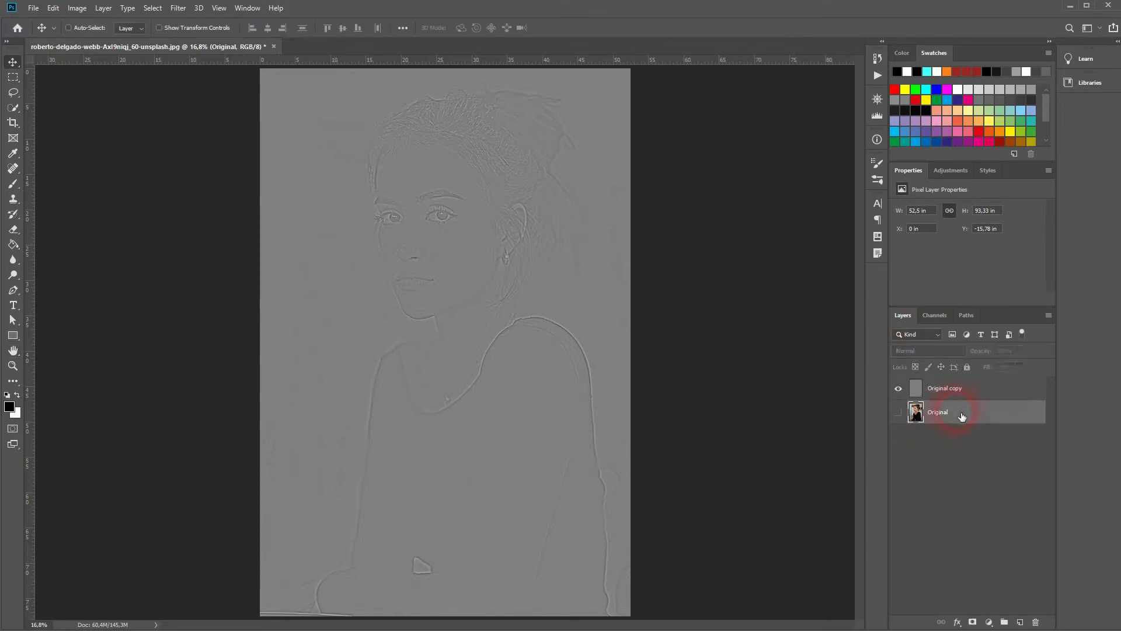
{"action": "key", "text": "ctrl+j"}
{"action": "left_click", "coordinate": [898, 412]}
{"action": "left_click", "coordinate": [970, 394]}
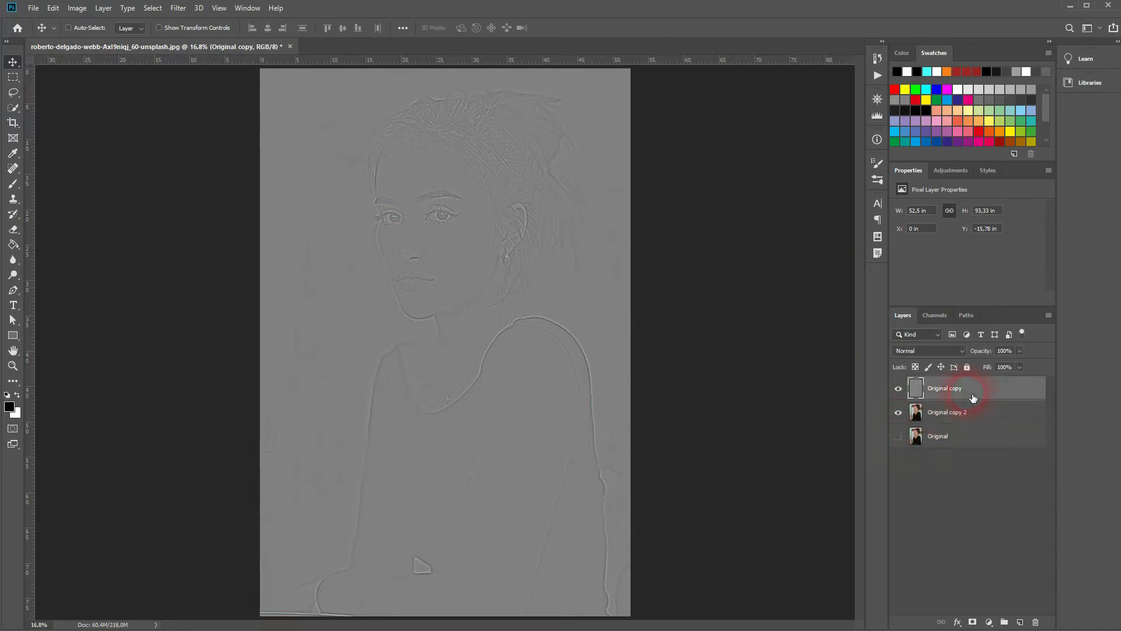
{"action": "left_click", "coordinate": [959, 437]}
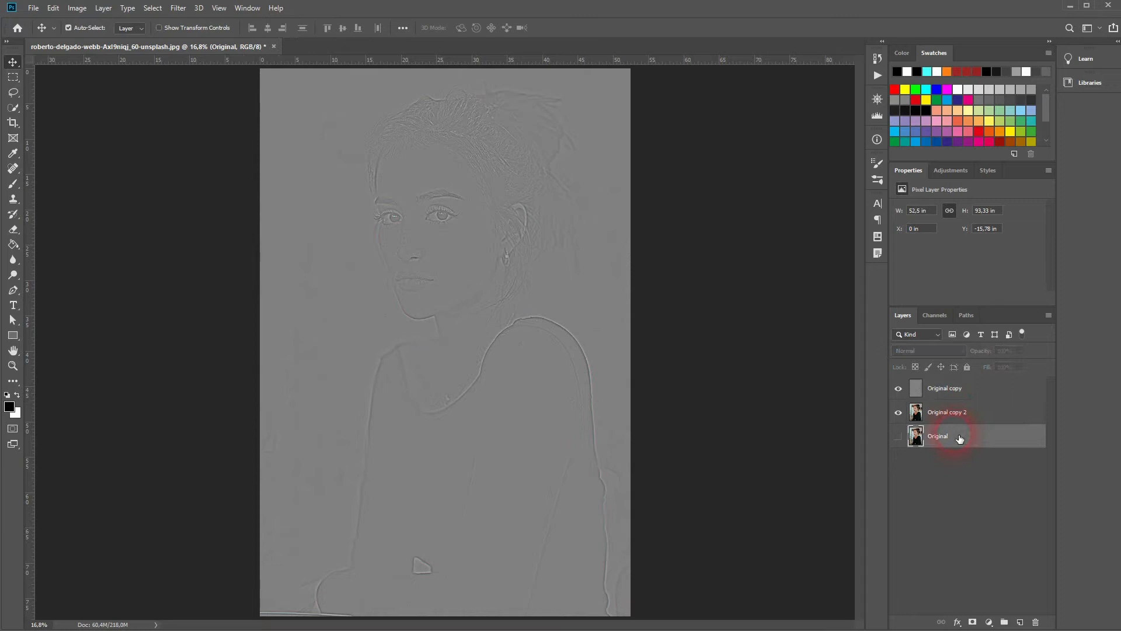
{"action": "key", "text": "ctrl+j"}
Step: Rename the filtered top layer as "8,8 High Pass"
{"action": "left_click", "coordinate": [950, 395]}
{"action": "double_click", "coordinate": [949, 394]}
{"action": "type", "text": "8.8 H"}
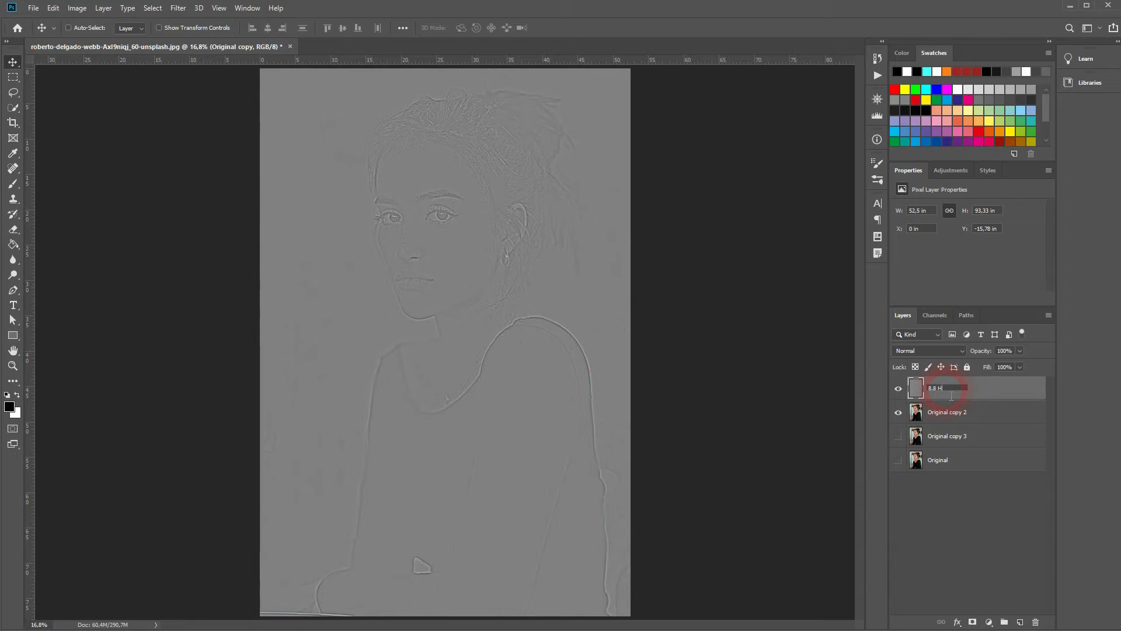
{"action": "type", "text": "igh Pass"}
{"action": "key", "text": "Return"}
Step: Hide the 8,8 High Pass layer and apply High Pass with a radius of 24,9 pixels to Original copy 2
{"action": "left_click", "coordinate": [944, 416]}
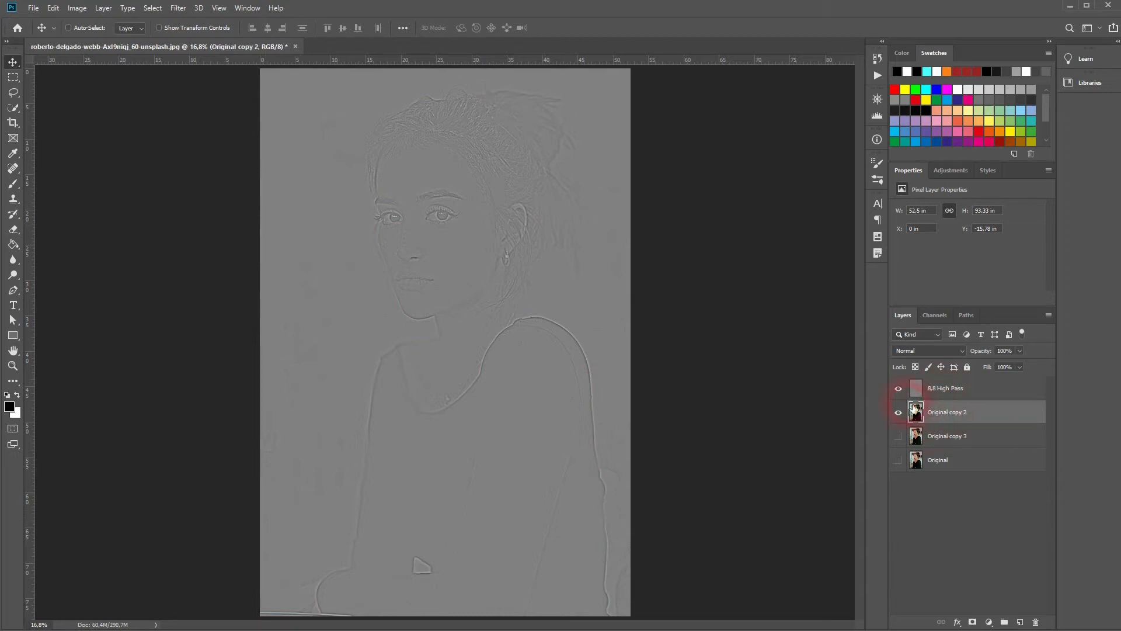
{"action": "left_click", "coordinate": [898, 388]}
{"action": "left_click", "coordinate": [958, 412]}
{"action": "left_click", "coordinate": [178, 8]}
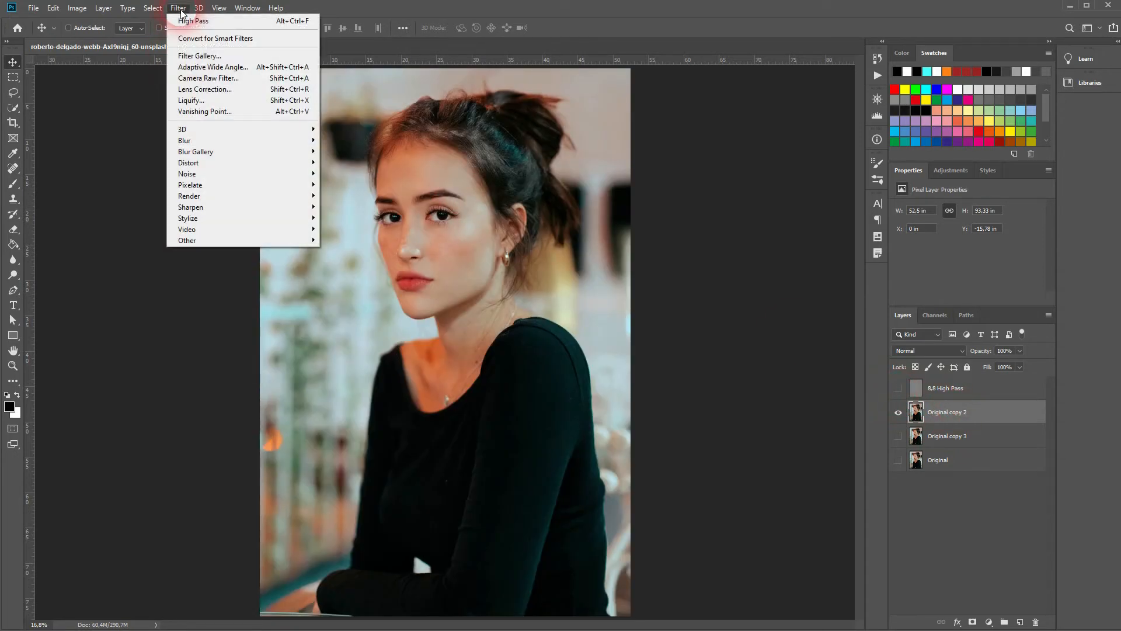
{"action": "mouse_move", "coordinate": [307, 240]}
{"action": "left_click", "coordinate": [352, 252]}
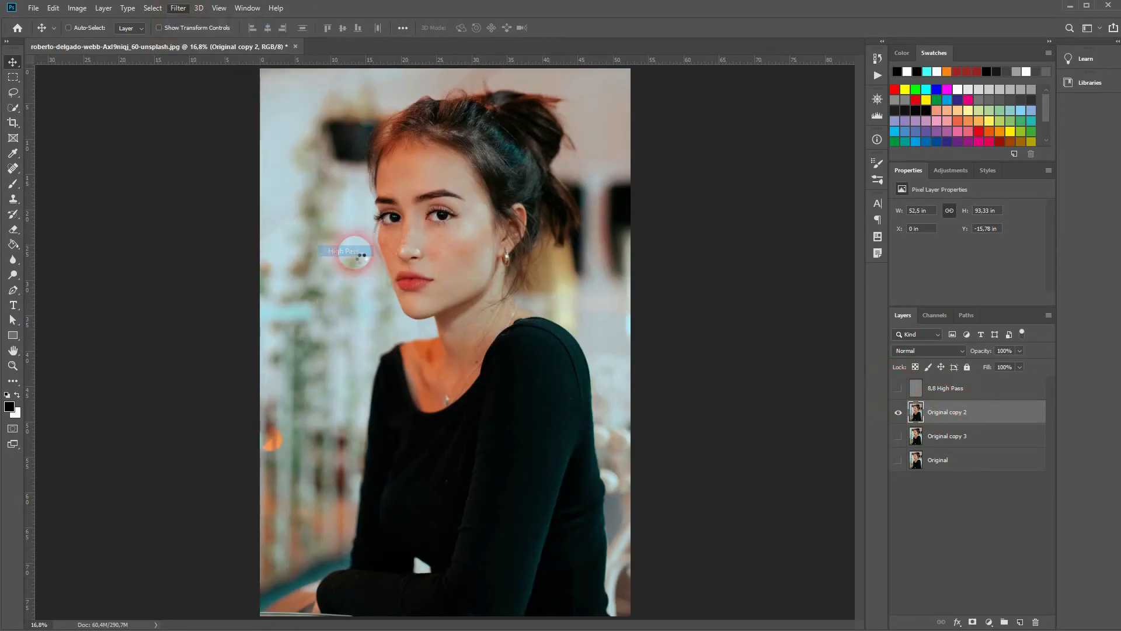
{"action": "left_click_drag", "start_coordinate": [704, 405], "coordinate": [717, 403]}
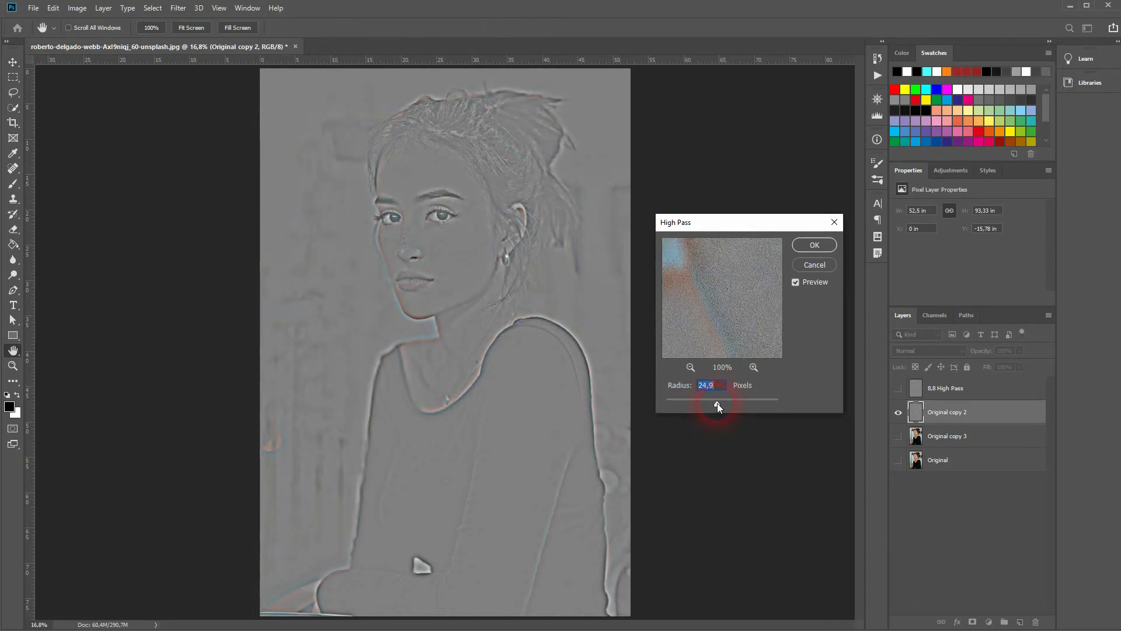
{"action": "left_click", "coordinate": [813, 245]}
Step: Rename the Original copy 2 layer as "25 High Pass"
{"action": "left_click", "coordinate": [973, 416]}
{"action": "double_click", "coordinate": [947, 415]}
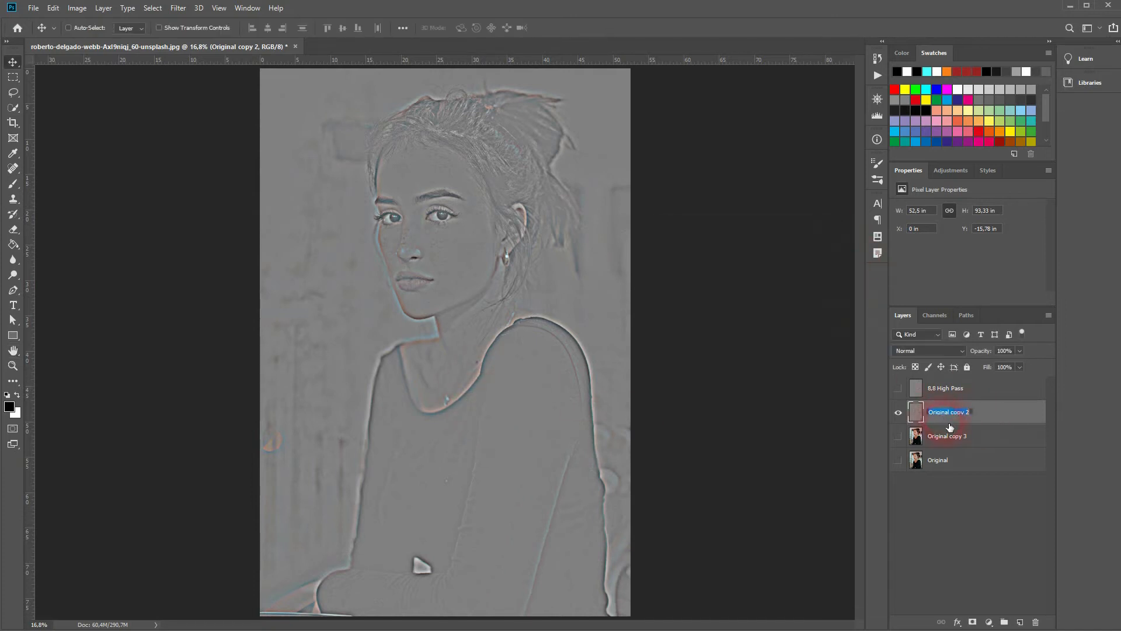
{"action": "type", "text": "25 High Pass"}
{"action": "key", "text": "Return"}
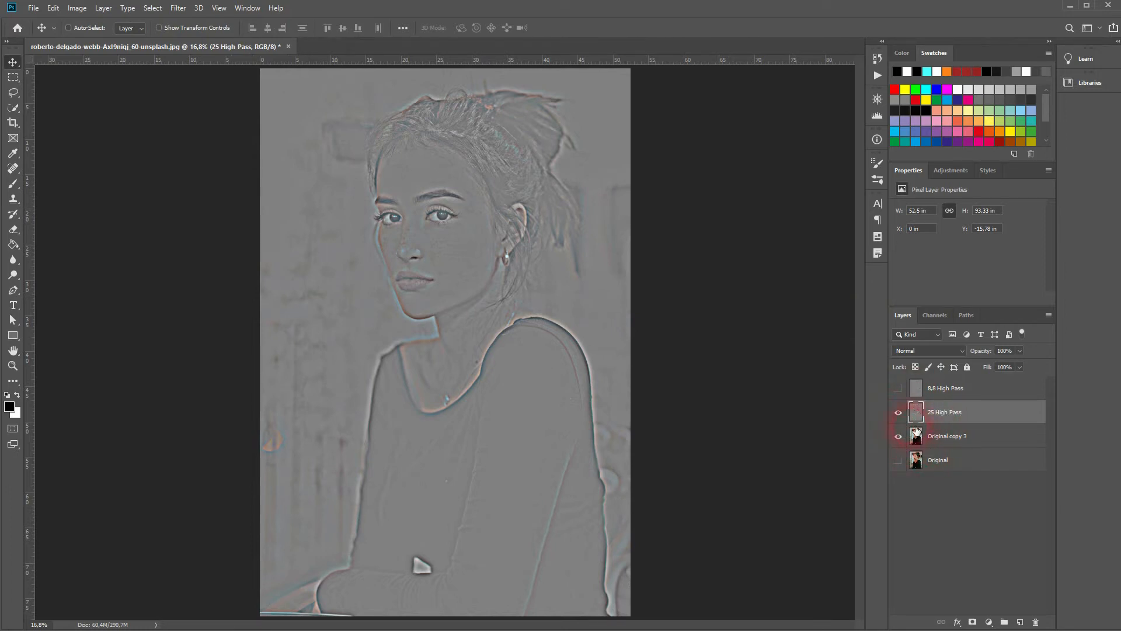
Step: Show only the Original copy 3 and 8,8 High Pass layers, with 8,8 High Pass active
{"action": "left_click", "coordinate": [898, 436], "text": "alt"}
{"action": "left_click", "coordinate": [940, 388]}
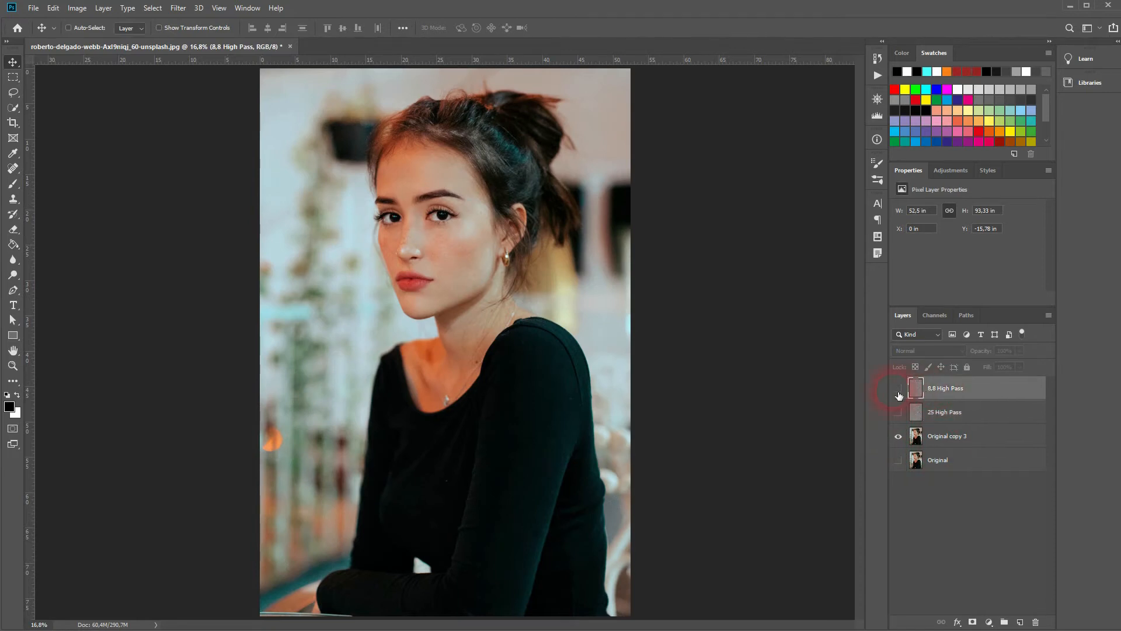
{"action": "left_click", "coordinate": [898, 388]}
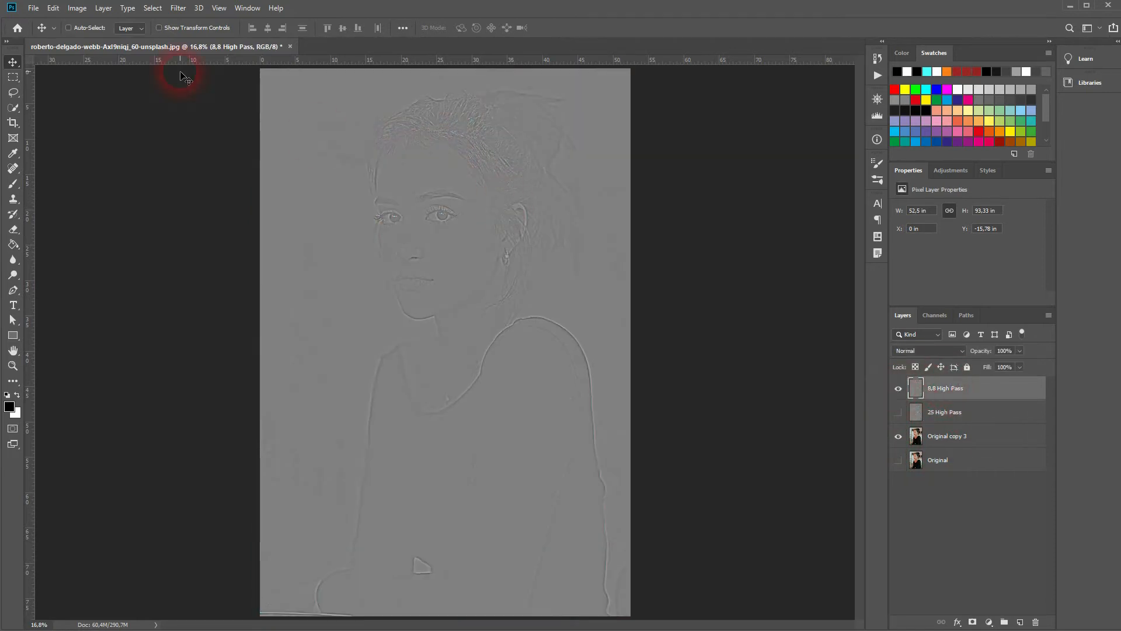
Step: Desaturate the 8,8 High Pass layer
{"action": "left_click", "coordinate": [77, 8]}
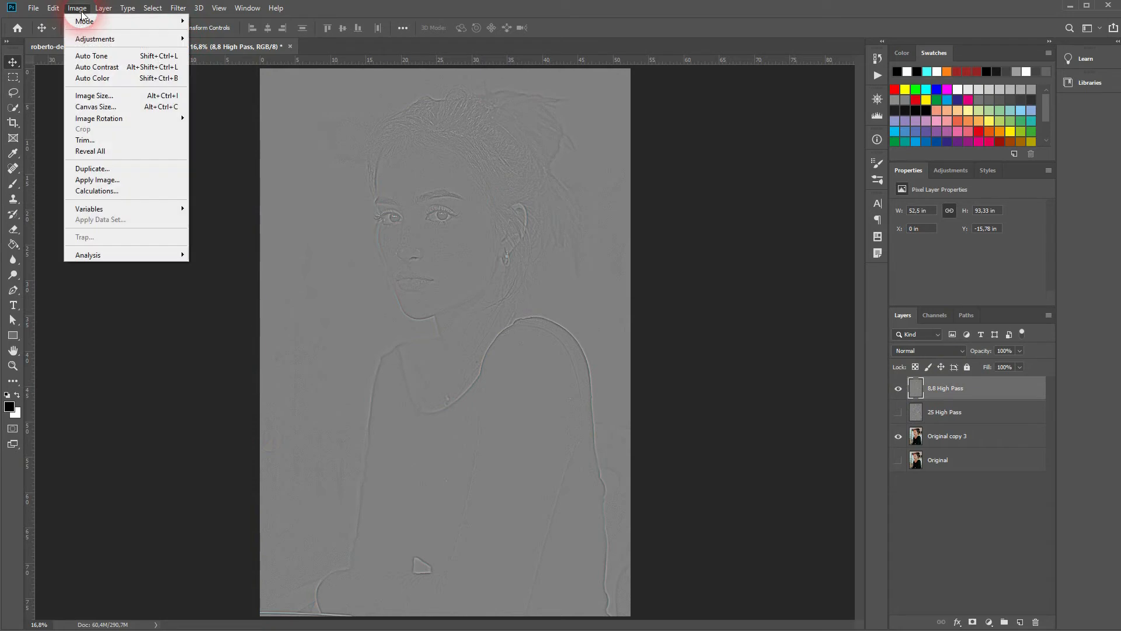
{"action": "mouse_move", "coordinate": [117, 39]}
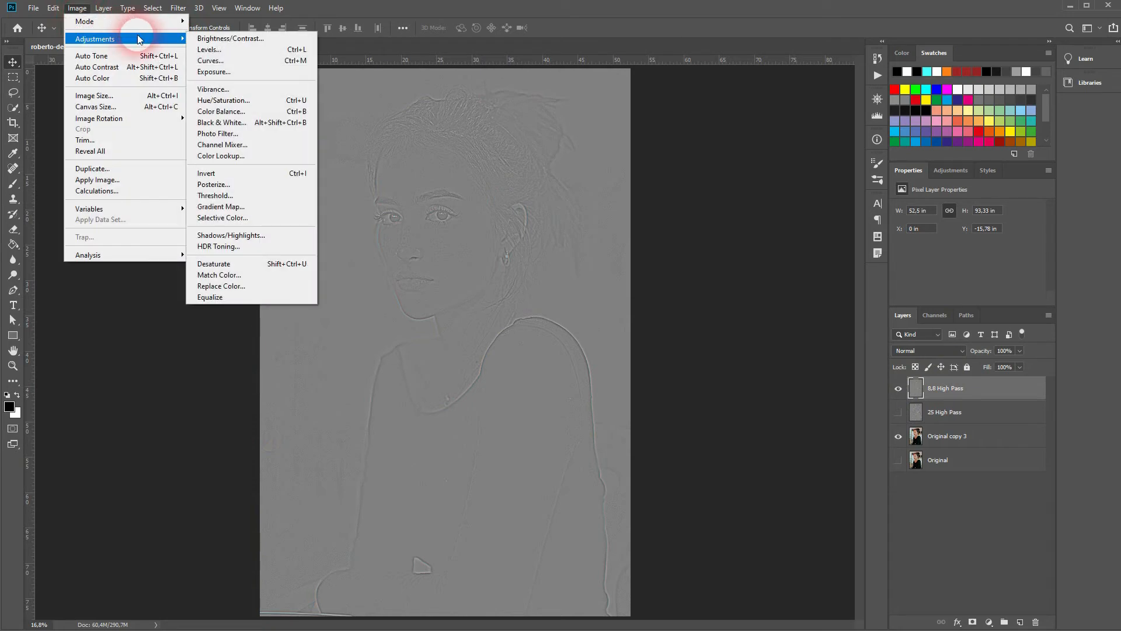
{"action": "left_click", "coordinate": [251, 264]}
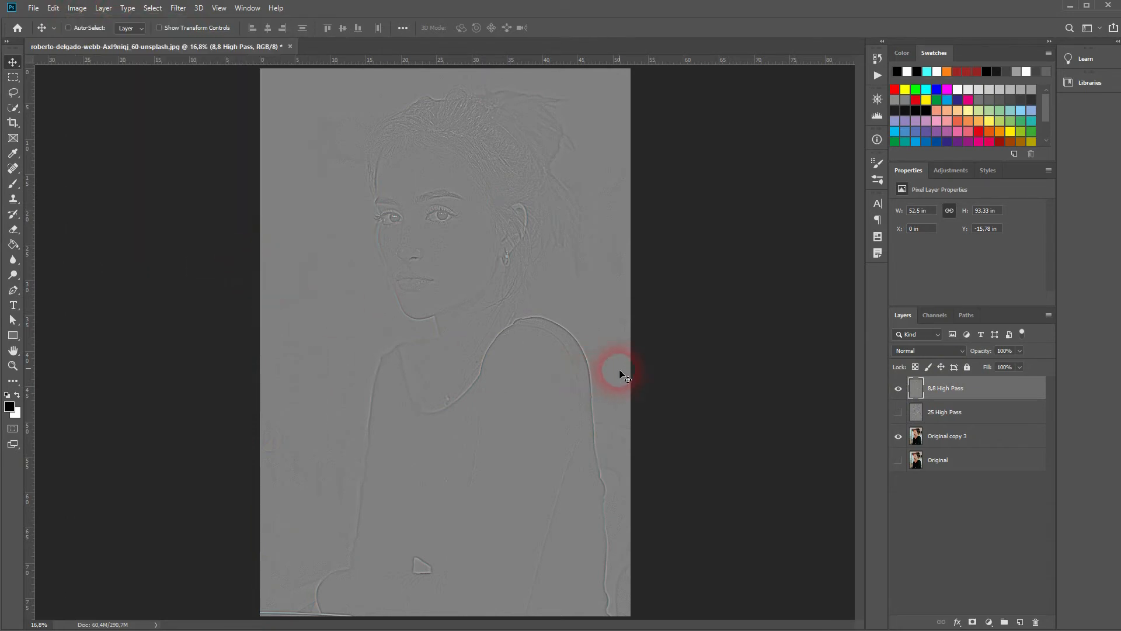
Step: Move the 8,8 High Pass layer below 25 High Pass and set its blend mode to Overlay
{"action": "left_click_drag", "start_coordinate": [953, 392], "coordinate": [951, 425]}
{"action": "left_click", "coordinate": [934, 350]}
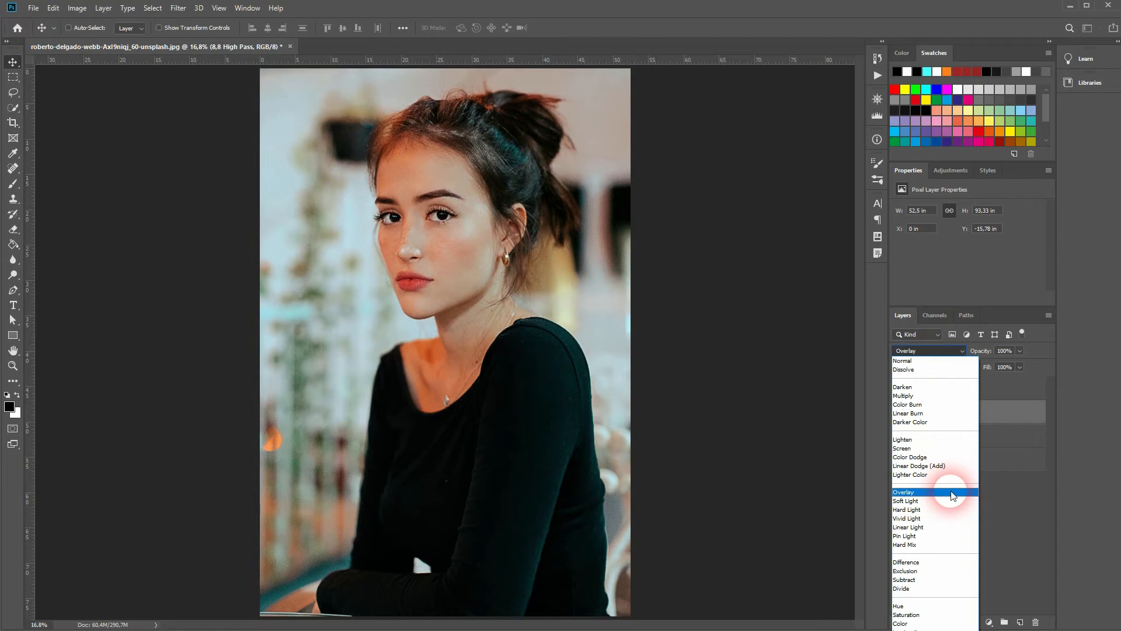
{"action": "left_click", "coordinate": [952, 493]}
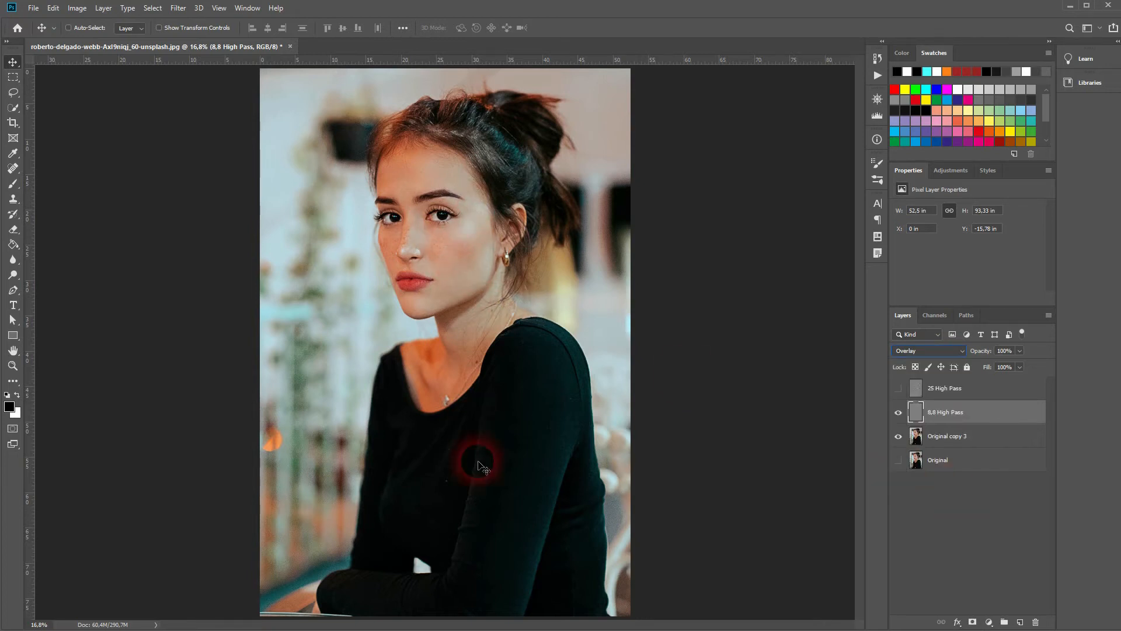
Step: Compare the portrait with and without the 8,8 High Pass layer, looking closely at the face and hair
{"action": "left_click", "coordinate": [899, 415]}
{"action": "left_click", "coordinate": [899, 413]}
{"action": "left_click", "coordinate": [899, 413]}
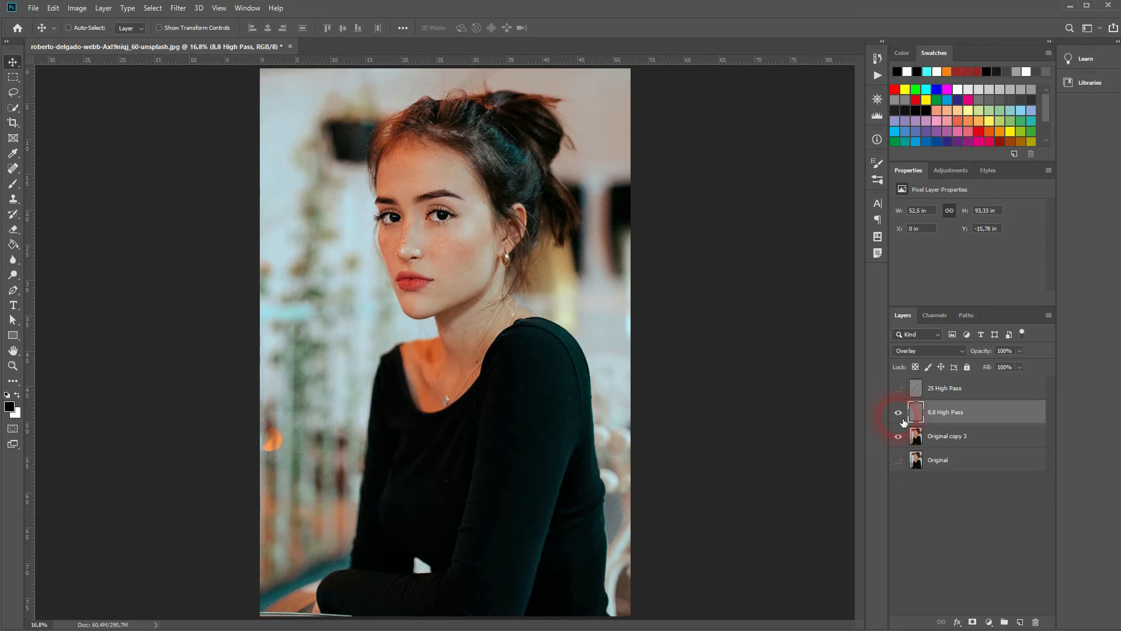
{"action": "scroll", "coordinate": [422, 161], "scroll_direction": "up", "scroll_amount": 1}
{"action": "scroll", "coordinate": [422, 161], "scroll_direction": "up", "scroll_amount": 1}
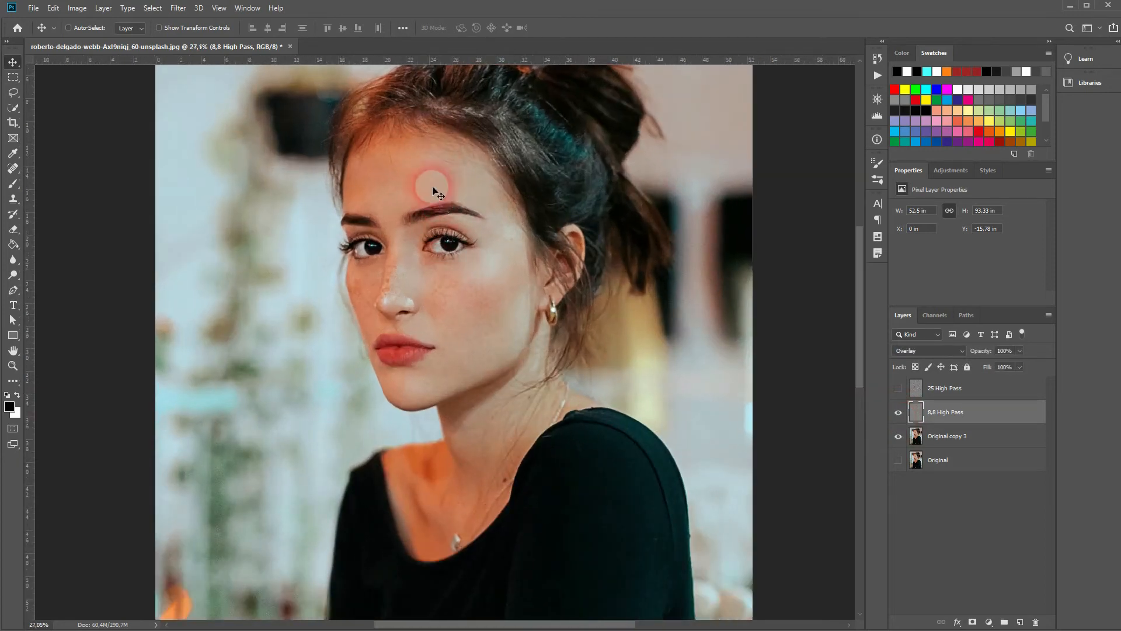
{"action": "scroll", "coordinate": [430, 187], "scroll_direction": "up", "scroll_amount": 1}
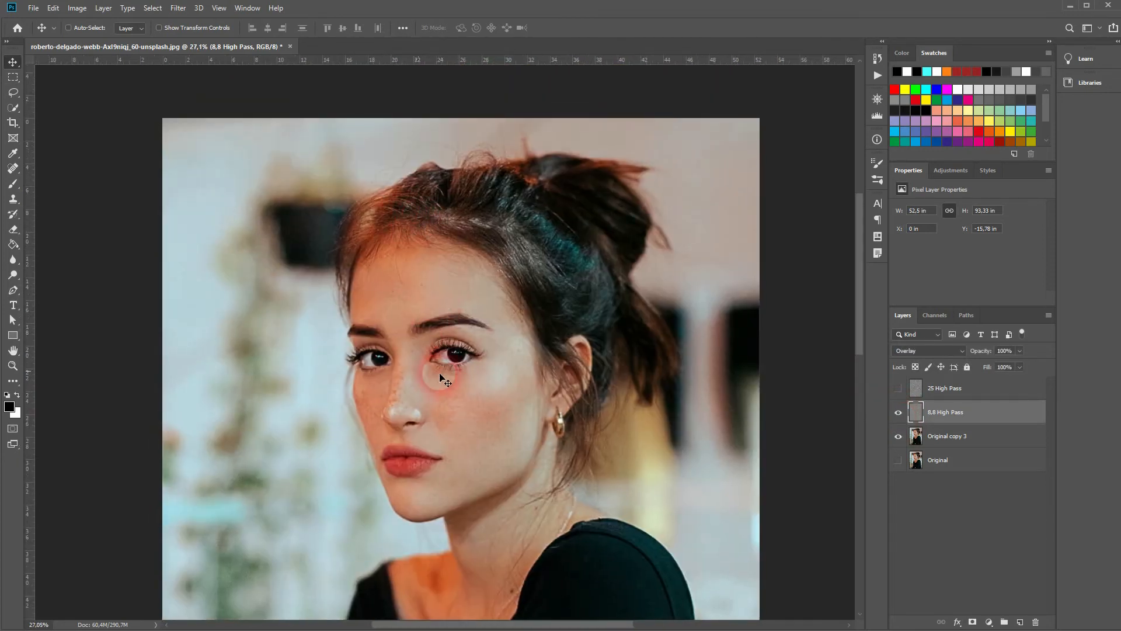
{"action": "left_click", "coordinate": [899, 413]}
{"action": "left_click", "coordinate": [899, 413]}
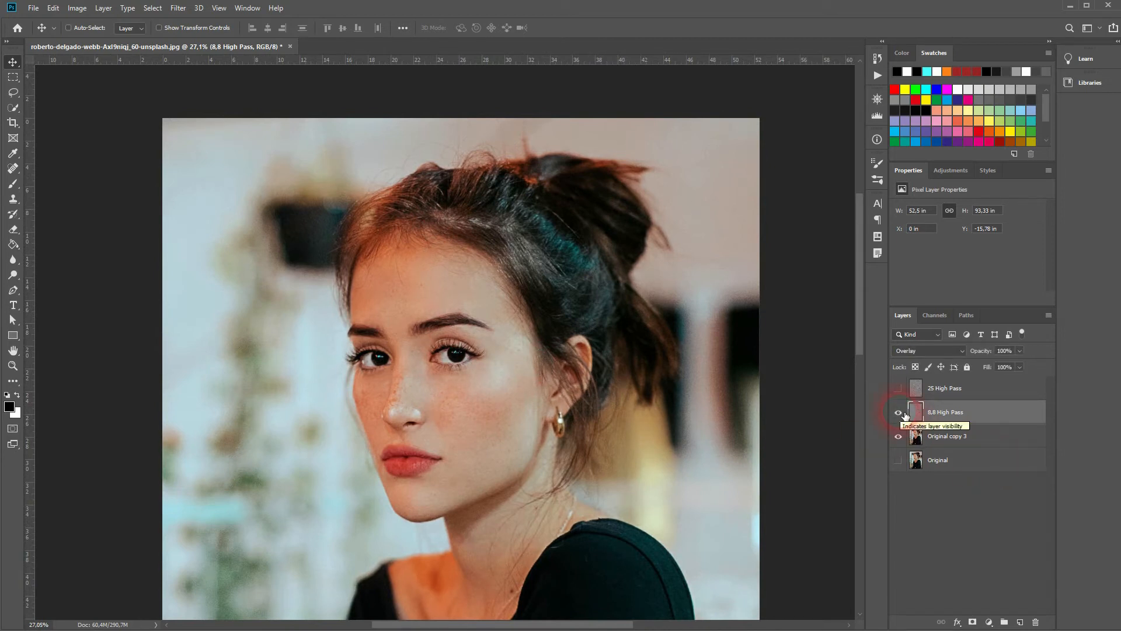
Step: Try the Soft Light blend mode on the 8,8 High Pass layer and compare the portrait with and without it
{"action": "left_click", "coordinate": [916, 350]}
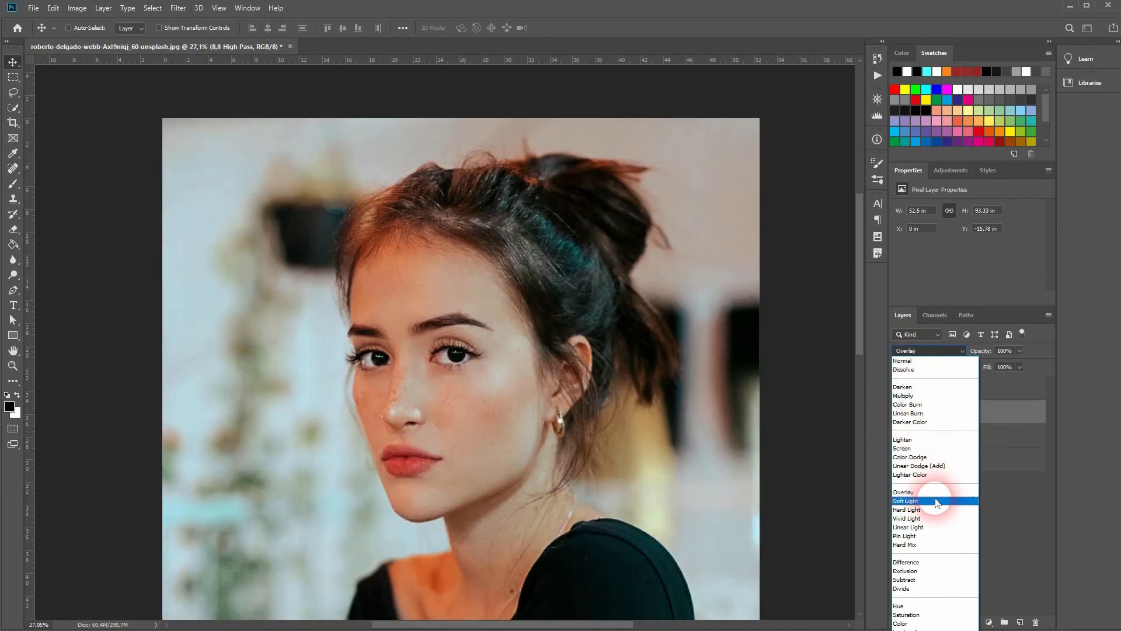
{"action": "left_click", "coordinate": [934, 500]}
{"action": "left_click", "coordinate": [900, 414]}
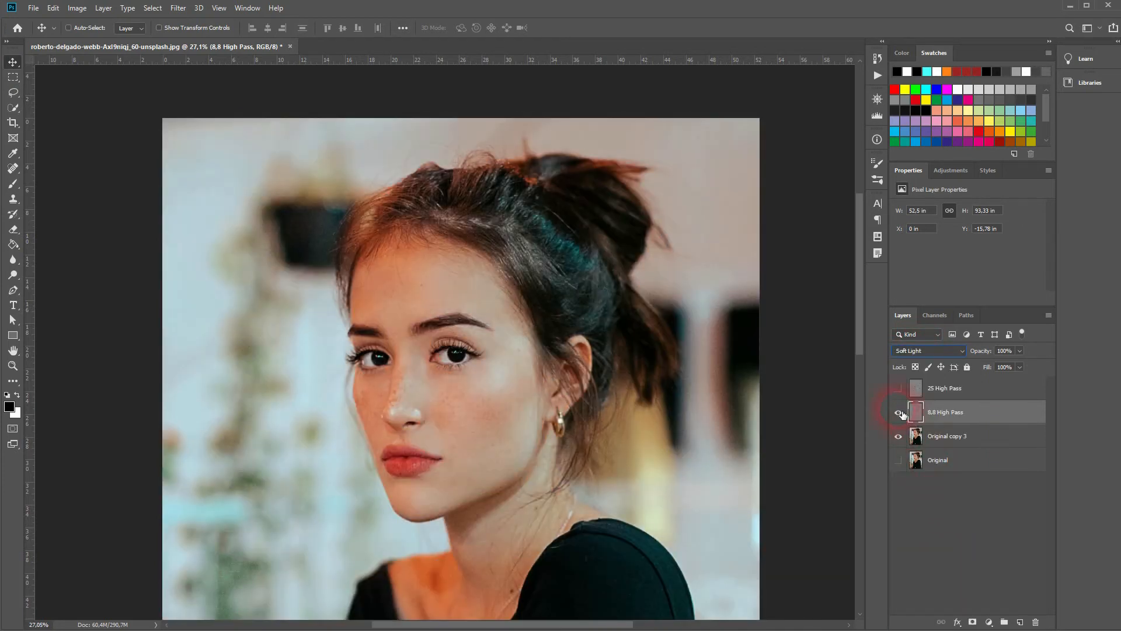
{"action": "left_click", "coordinate": [898, 412]}
Step: Try the Hard Light blend mode on the 8,8 High Pass layer and compare the portrait with the layer hidden and shown
{"action": "left_click", "coordinate": [948, 354]}
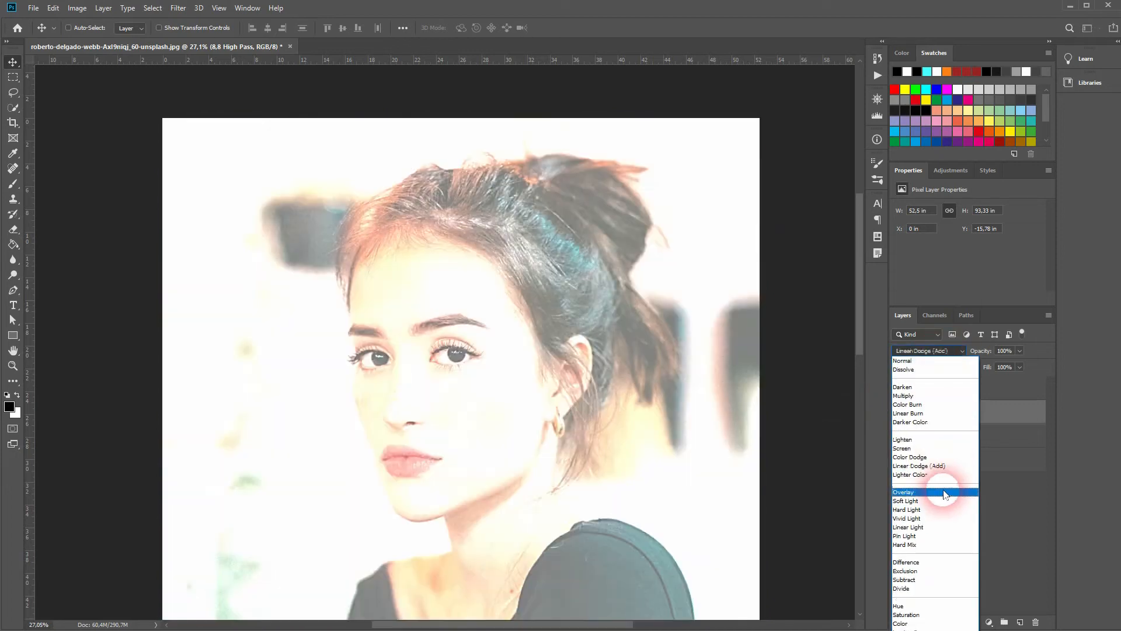
{"action": "left_click", "coordinate": [949, 510]}
{"action": "left_click", "coordinate": [900, 414]}
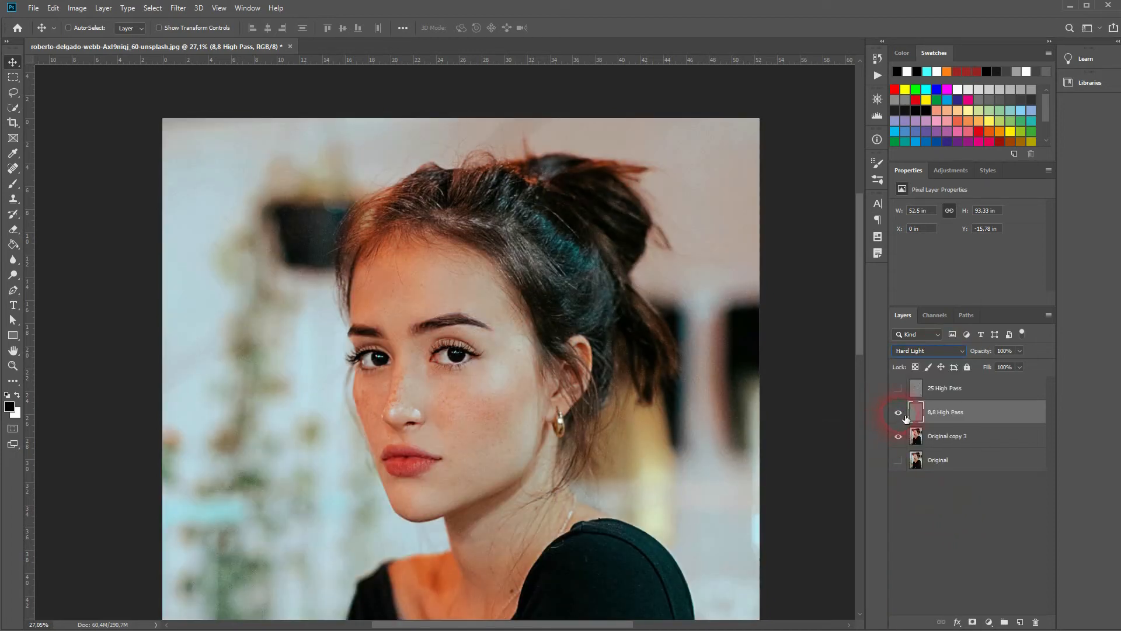
{"action": "left_click", "coordinate": [903, 415]}
Step: Try 41% opacity on the 8,8 High Pass layer with the whole portrait in view, and return it to 100%
{"action": "key", "text": "ctrl+0"}
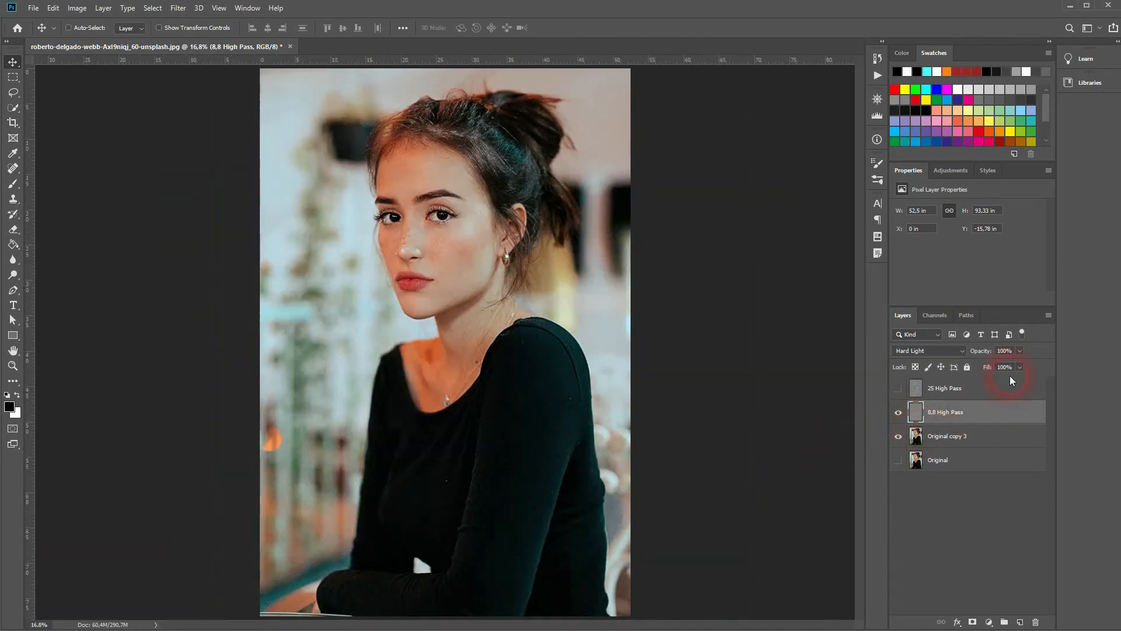
{"action": "left_click_drag", "start_coordinate": [990, 357], "coordinate": [959, 356]}
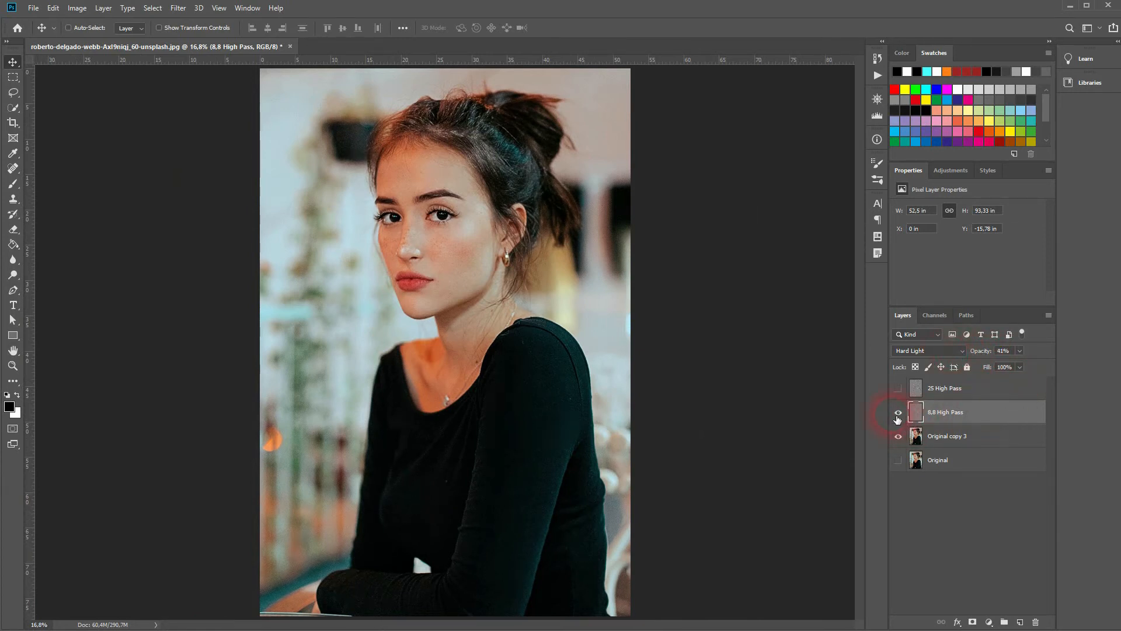
{"action": "left_click_drag", "start_coordinate": [987, 357], "coordinate": [999, 359]}
Step: Set the 8,8 High Pass layer's blend mode to Overlay and its opacity to 83%
{"action": "left_click", "coordinate": [943, 349]}
{"action": "left_click", "coordinate": [945, 491]}
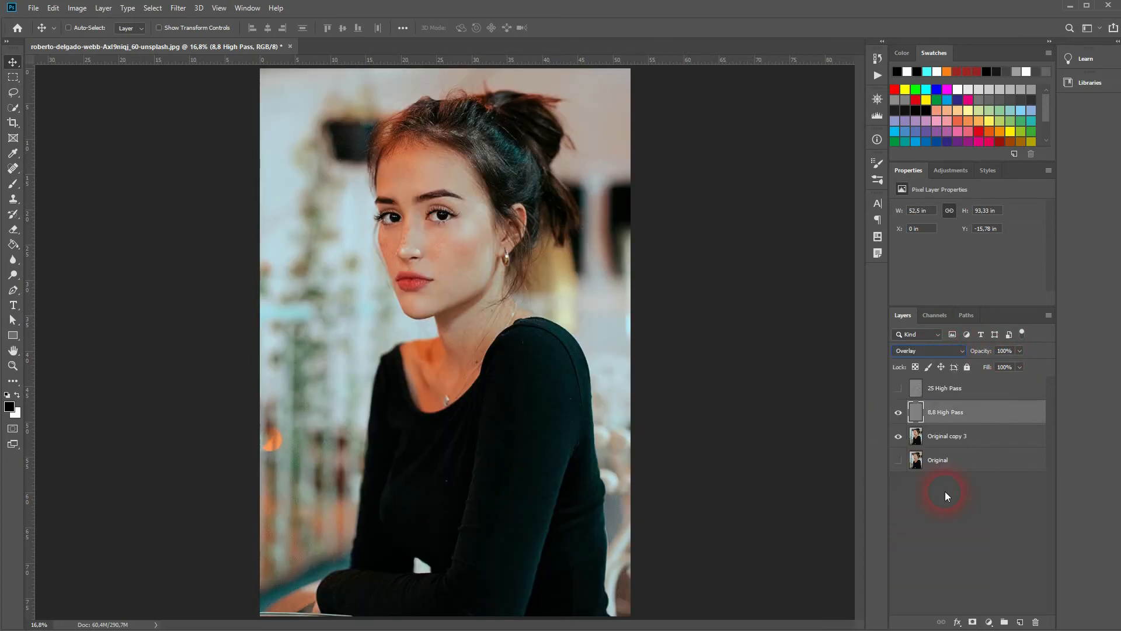
{"action": "left_click_drag", "start_coordinate": [989, 354], "coordinate": [981, 355]}
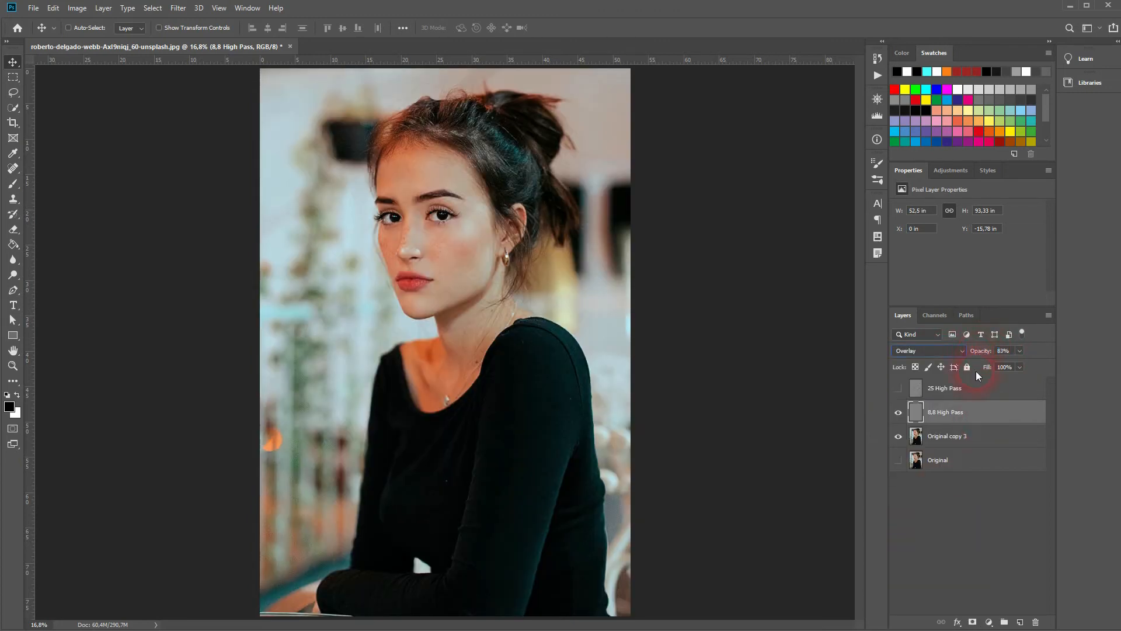
Step: Compare the portrait with and without 8,8 High Pass, leave that layer hidden, and make 25 High Pass active and visible
{"action": "left_click", "coordinate": [902, 413]}
{"action": "left_click", "coordinate": [899, 412]}
{"action": "left_click", "coordinate": [897, 412]}
{"action": "left_click", "coordinate": [922, 395]}
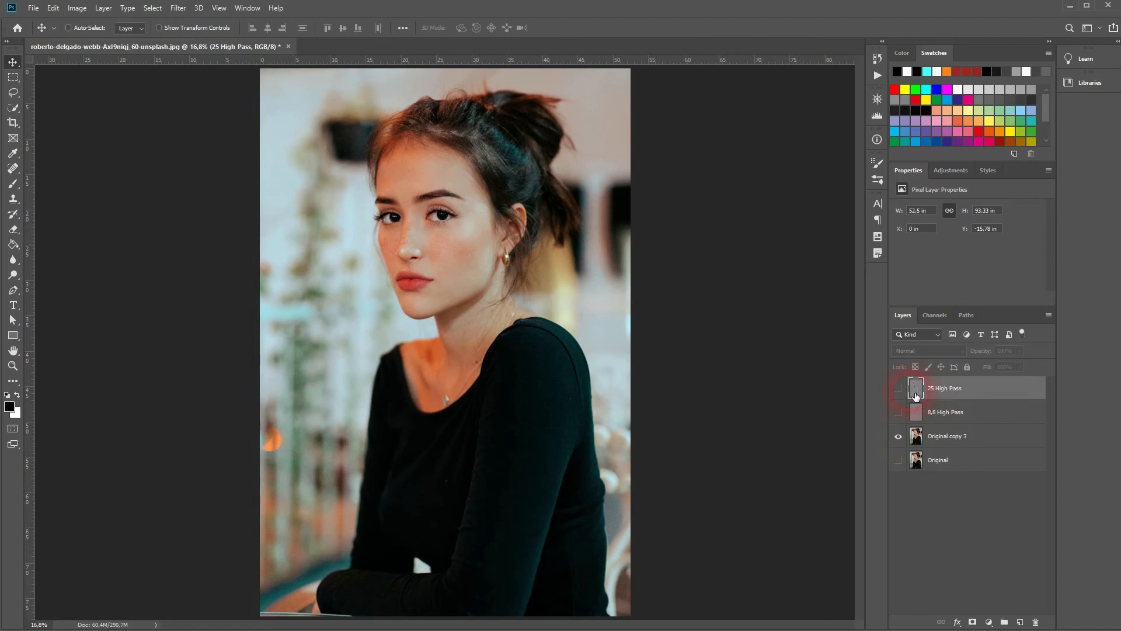
{"action": "left_click", "coordinate": [897, 387]}
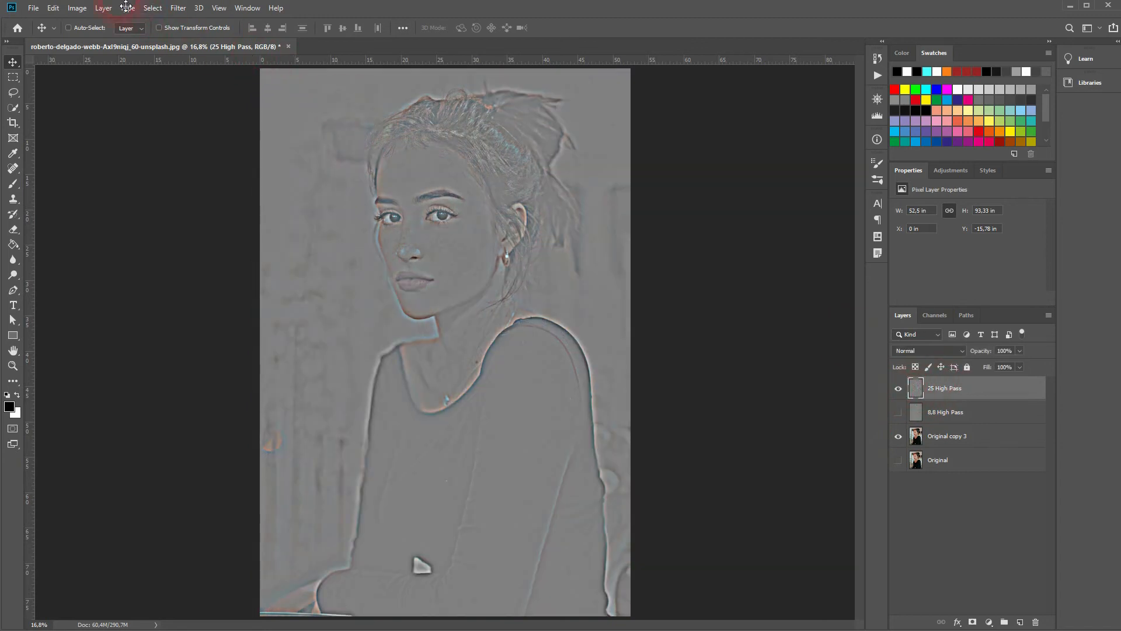
Step: Desaturate the 25 High Pass layer
{"action": "left_click", "coordinate": [77, 8]}
{"action": "mouse_move", "coordinate": [158, 41]}
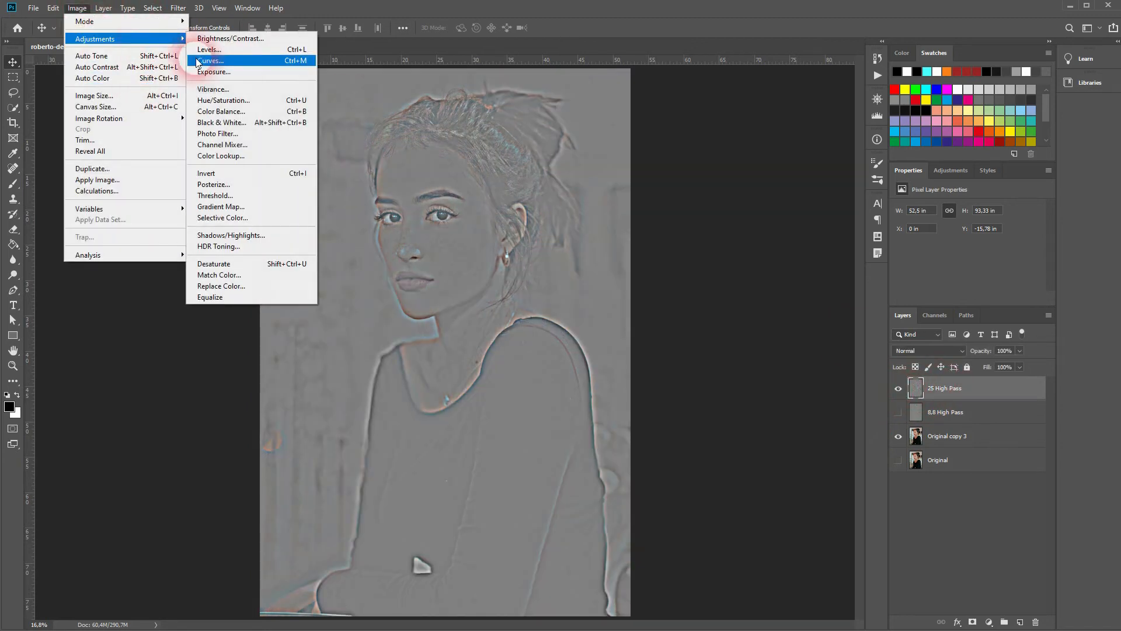
{"action": "left_click", "coordinate": [281, 265]}
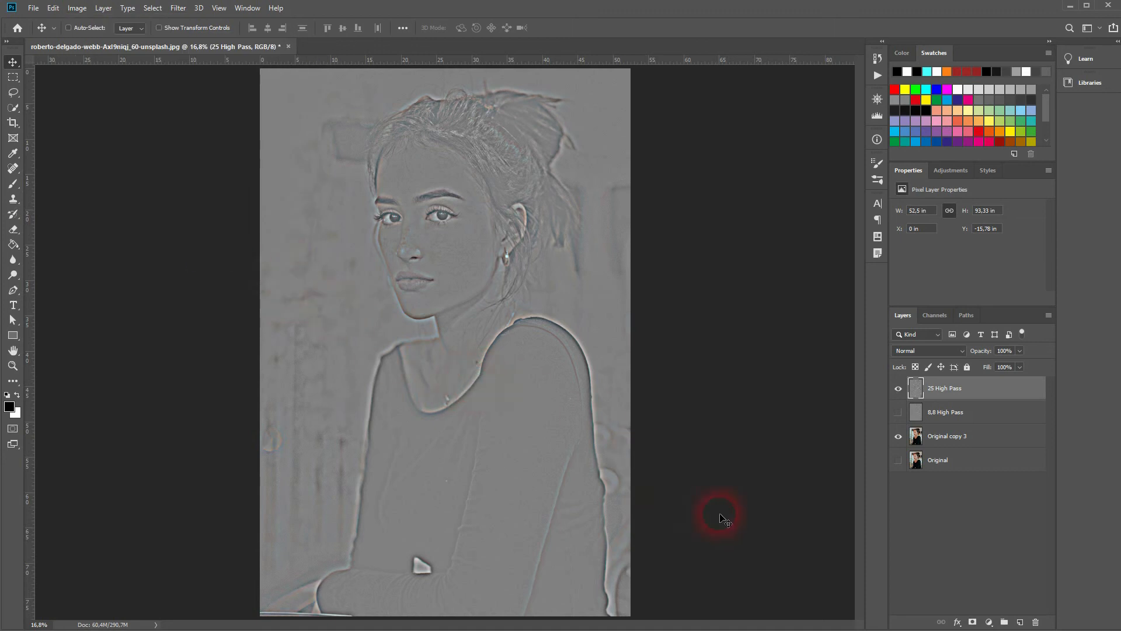
Step: Move the 25 High Pass layer below 8,8 High Pass and set its blend mode to Overlay
{"action": "left_click_drag", "start_coordinate": [951, 388], "coordinate": [954, 423]}
{"action": "left_click", "coordinate": [928, 350]}
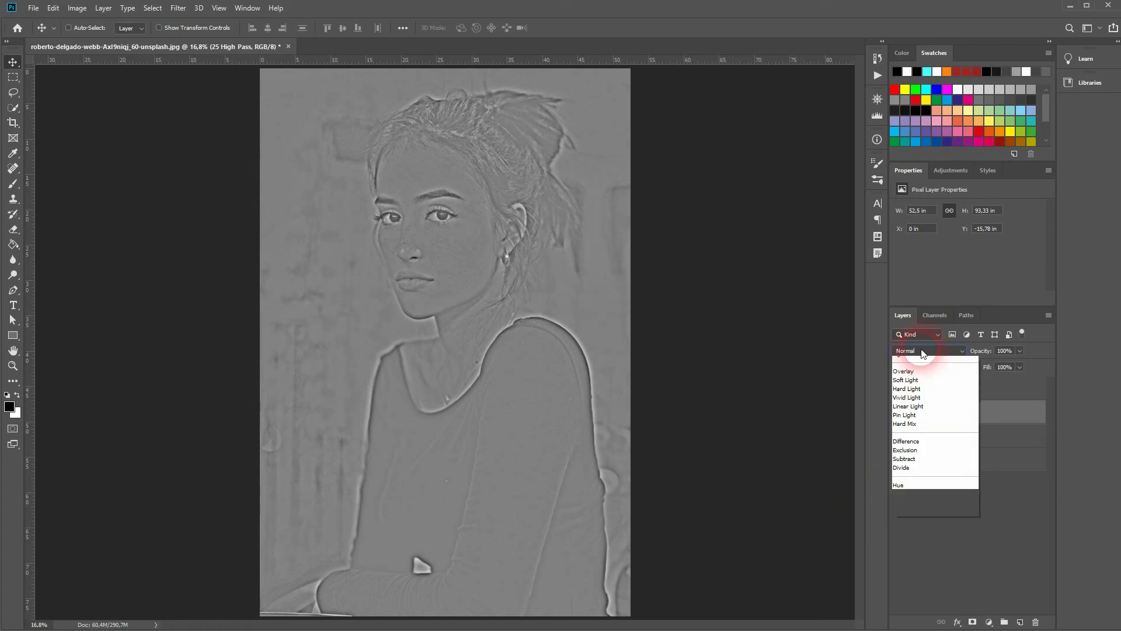
{"action": "left_click", "coordinate": [938, 492]}
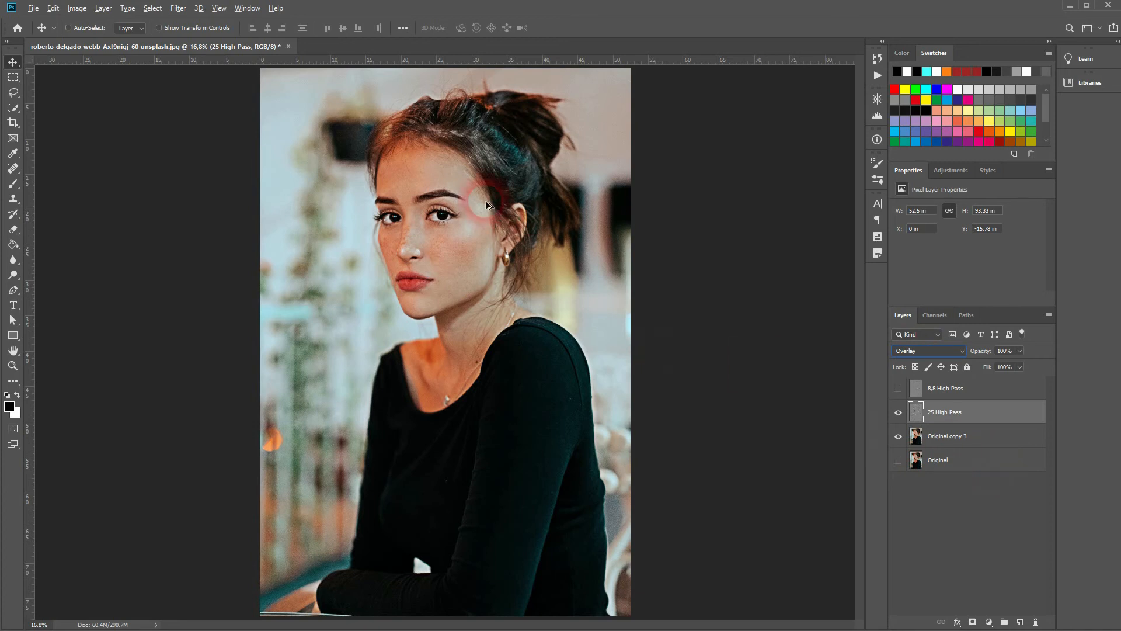
Step: Compare the portrait with and without the 25 High Pass layer, looking closely at the face and hair
{"action": "left_click", "coordinate": [898, 412]}
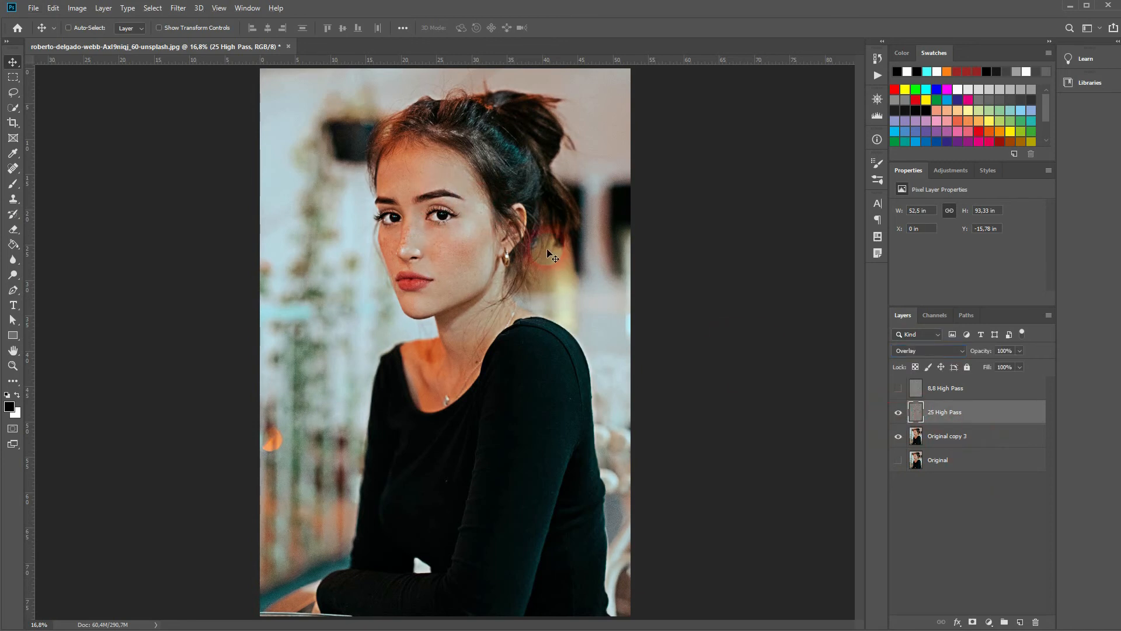
{"action": "left_click", "coordinate": [915, 413]}
{"action": "left_click", "coordinate": [903, 412]}
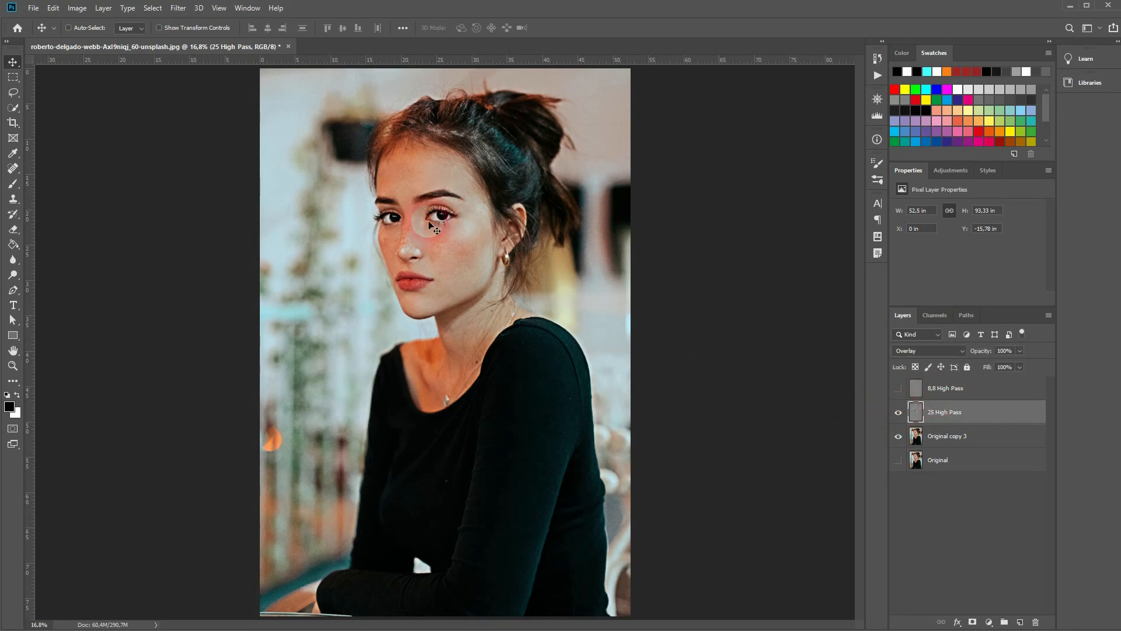
{"action": "scroll", "coordinate": [407, 198], "scroll_direction": "up", "scroll_amount": 5}
{"action": "left_click_drag", "start_coordinate": [449, 170], "coordinate": [451, 327]}
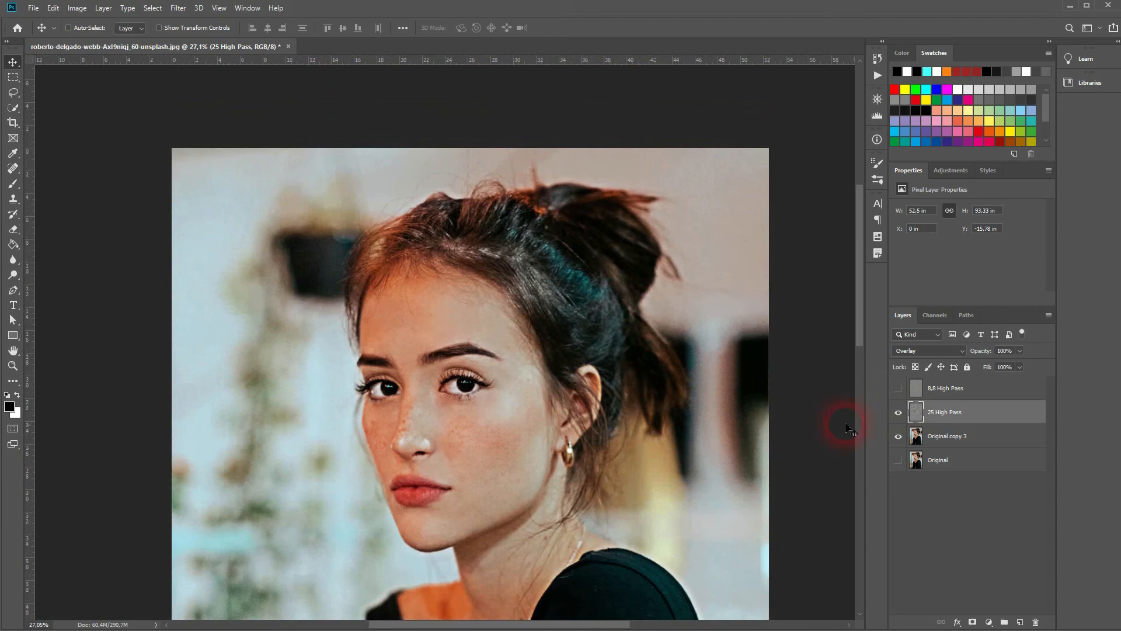
Step: Try the Soft Light blend mode on the 25 High Pass layer and check its effect on the face
{"action": "left_click", "coordinate": [927, 353]}
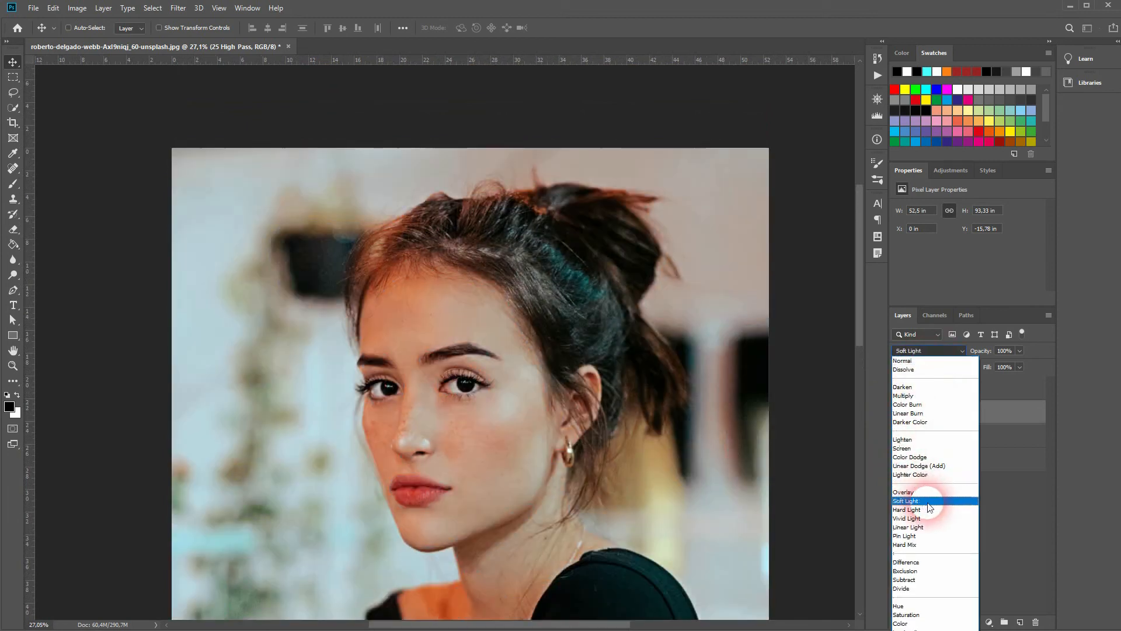
{"action": "left_click", "coordinate": [927, 486]}
{"action": "left_click", "coordinate": [902, 412]}
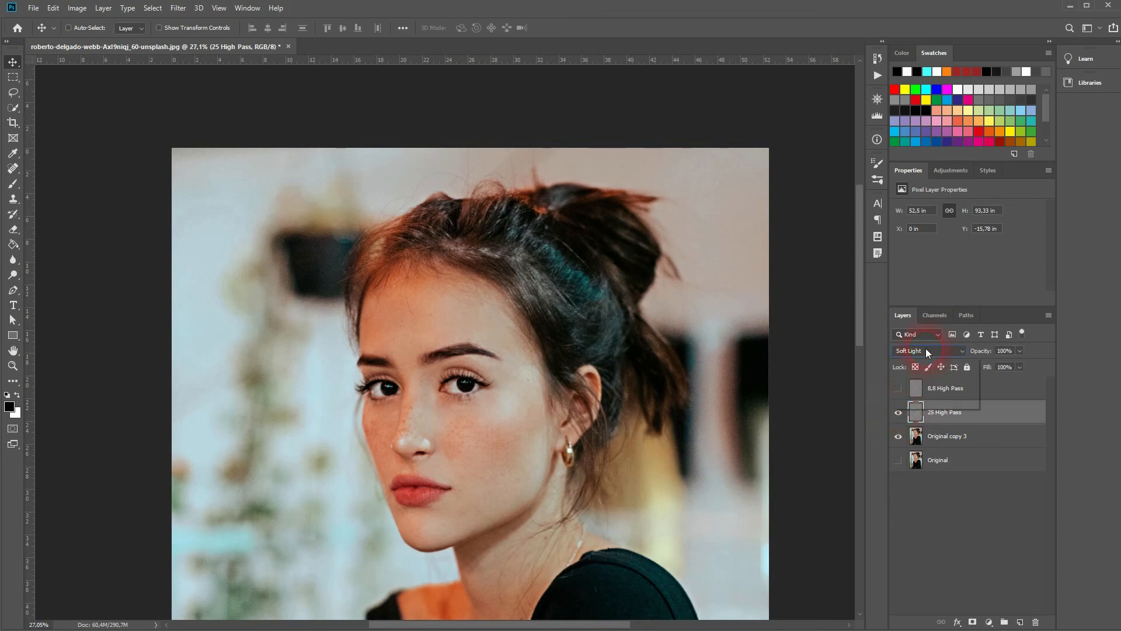
Step: Set the 25 High Pass layer's blend mode to Hard Light and compare the portrait with and without the layer
{"action": "left_click", "coordinate": [926, 351]}
{"action": "left_click", "coordinate": [940, 512]}
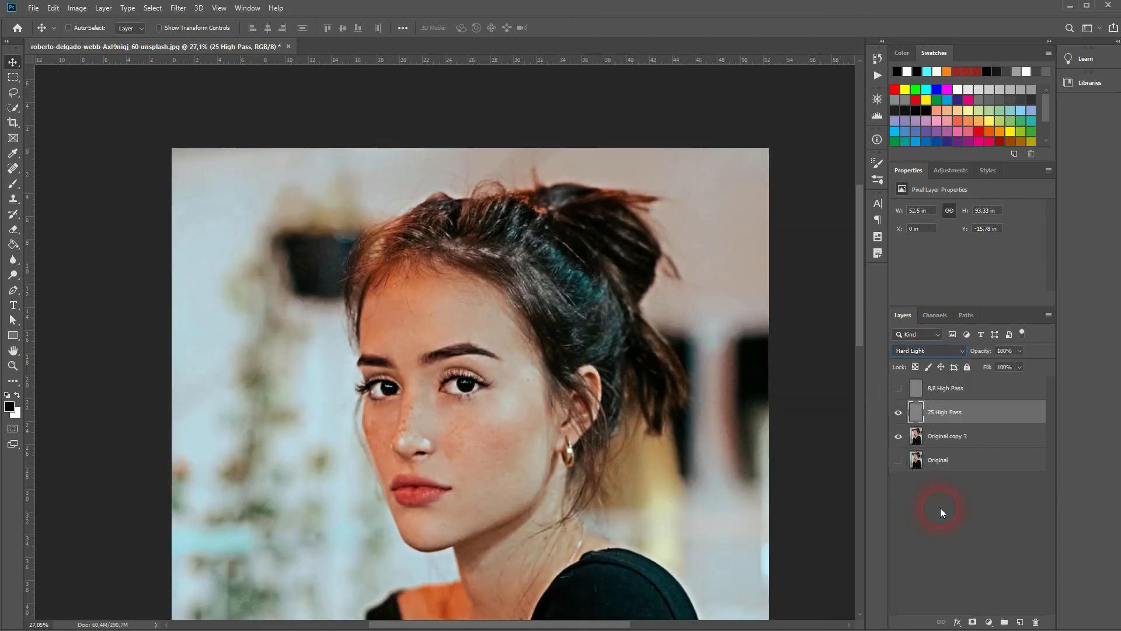
{"action": "left_click", "coordinate": [899, 412]}
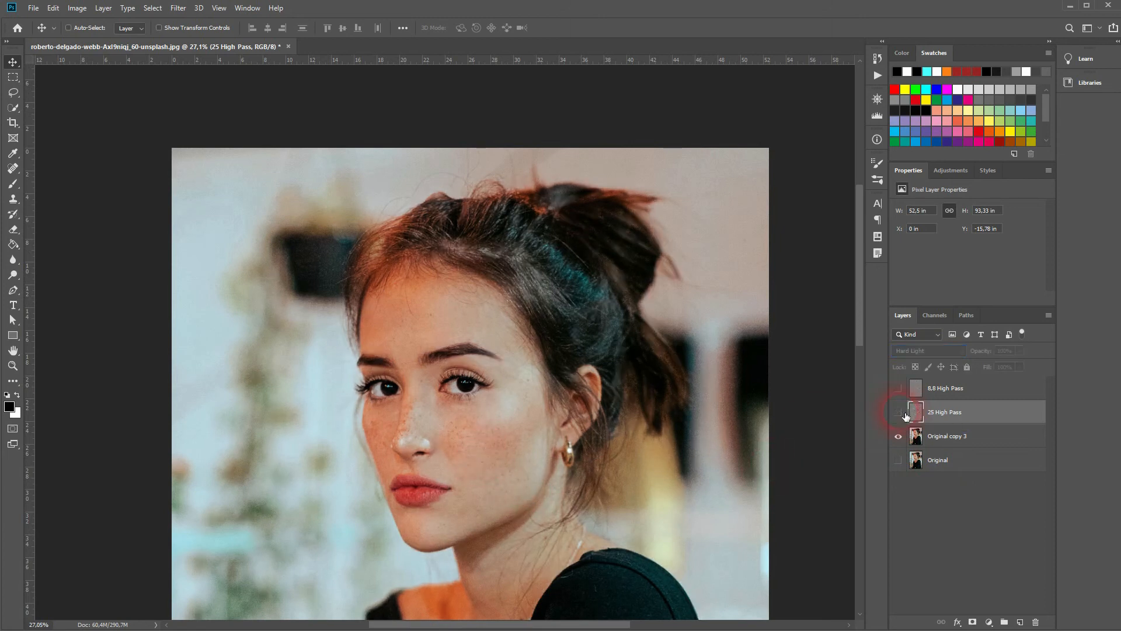
{"action": "left_click", "coordinate": [899, 412]}
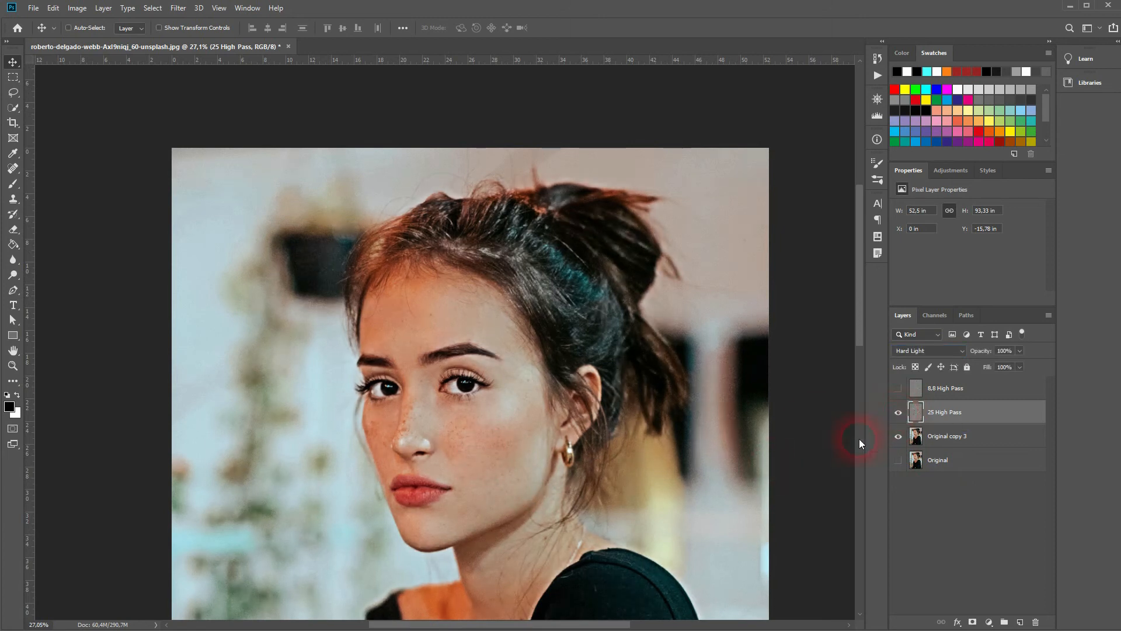
{"action": "key", "text": "ctrl+0"}
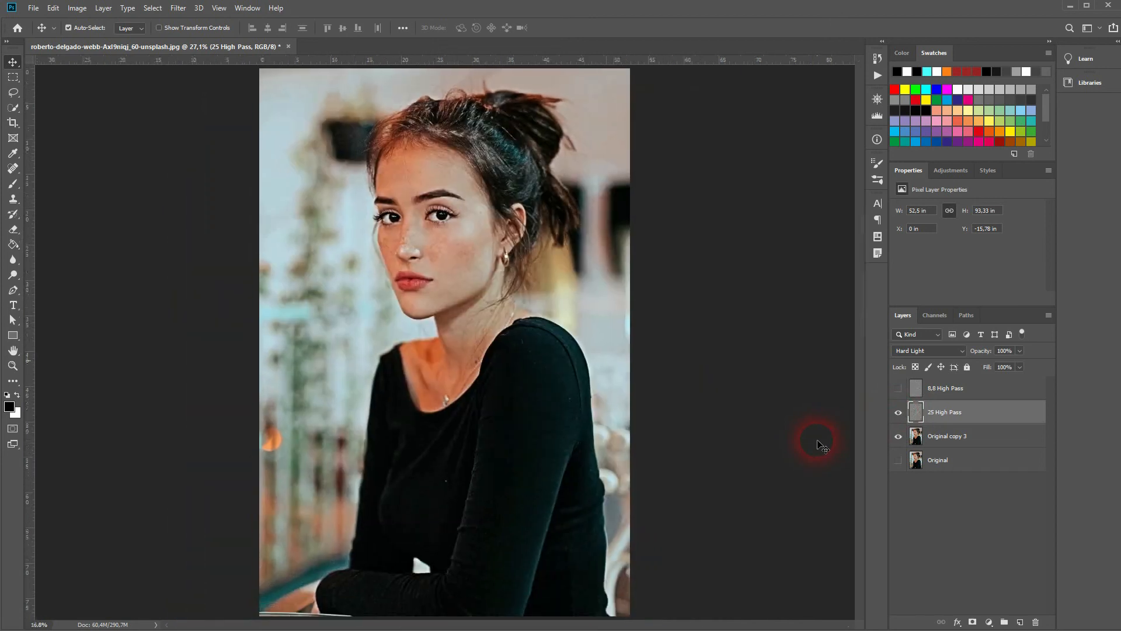
Step: Alternate the visibility of the 8,8 and 25 High Pass layers to compare their sharpening, leaving 8,8 High Pass shown and 25 High Pass hidden
{"action": "left_click", "coordinate": [898, 389]}
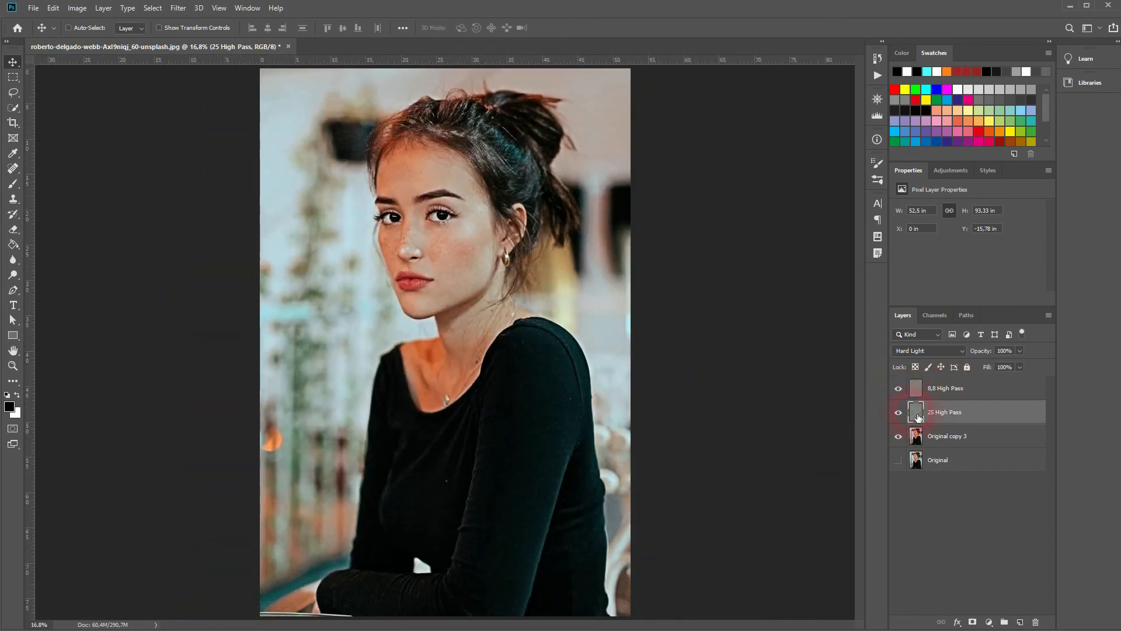
{"action": "left_click", "coordinate": [898, 412]}
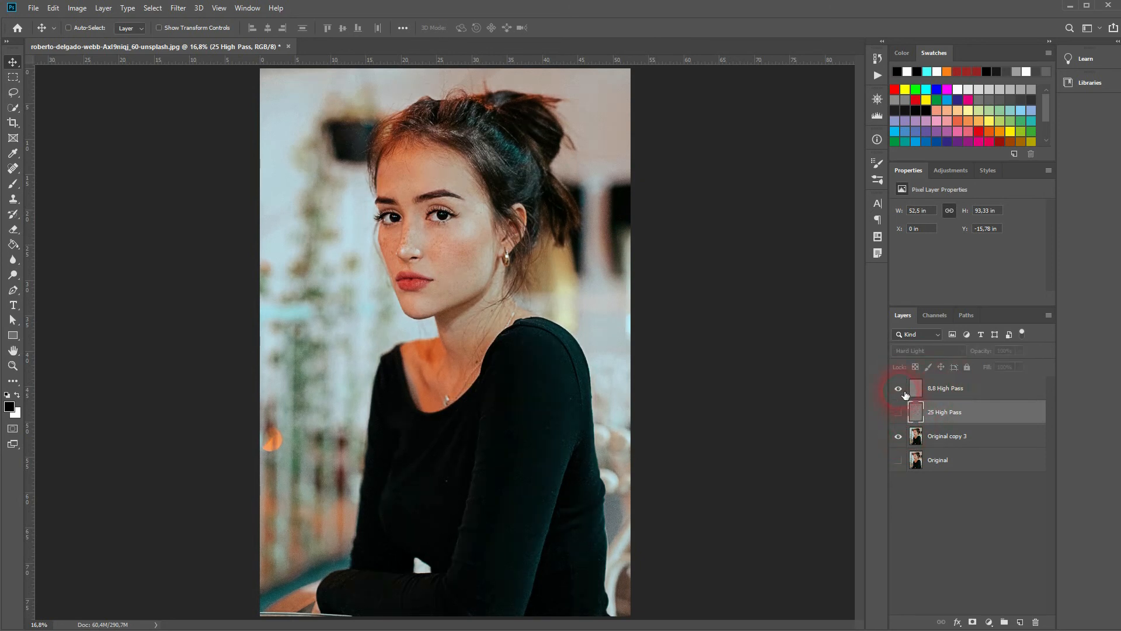
{"action": "left_click", "coordinate": [899, 389]}
{"action": "left_click", "coordinate": [900, 413]}
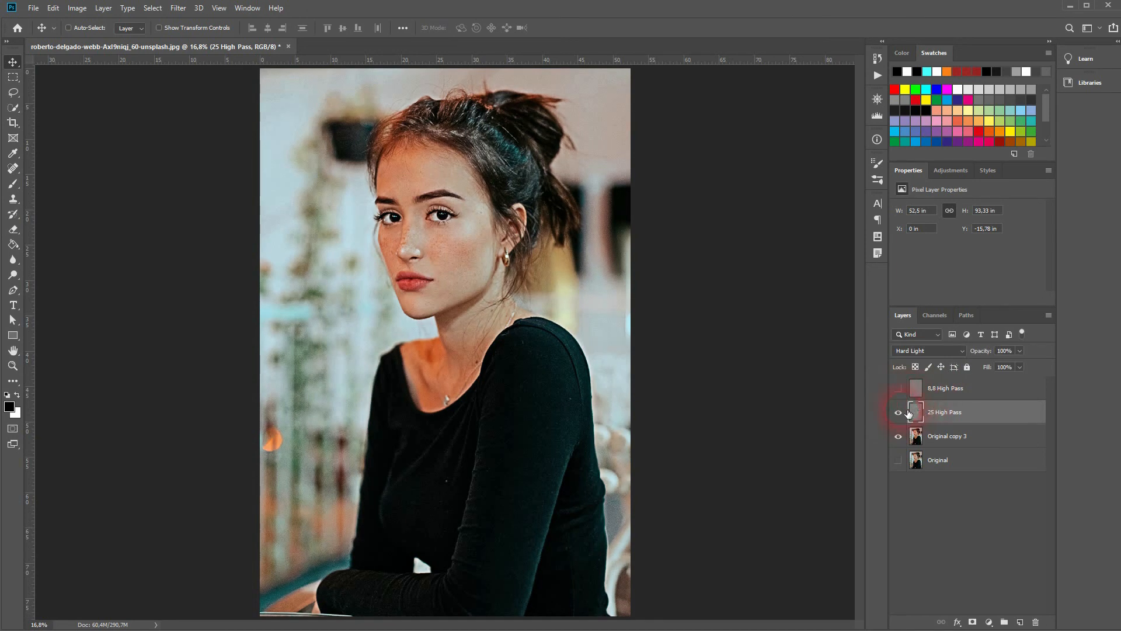
{"action": "left_click", "coordinate": [897, 388]}
{"action": "left_click", "coordinate": [898, 412]}
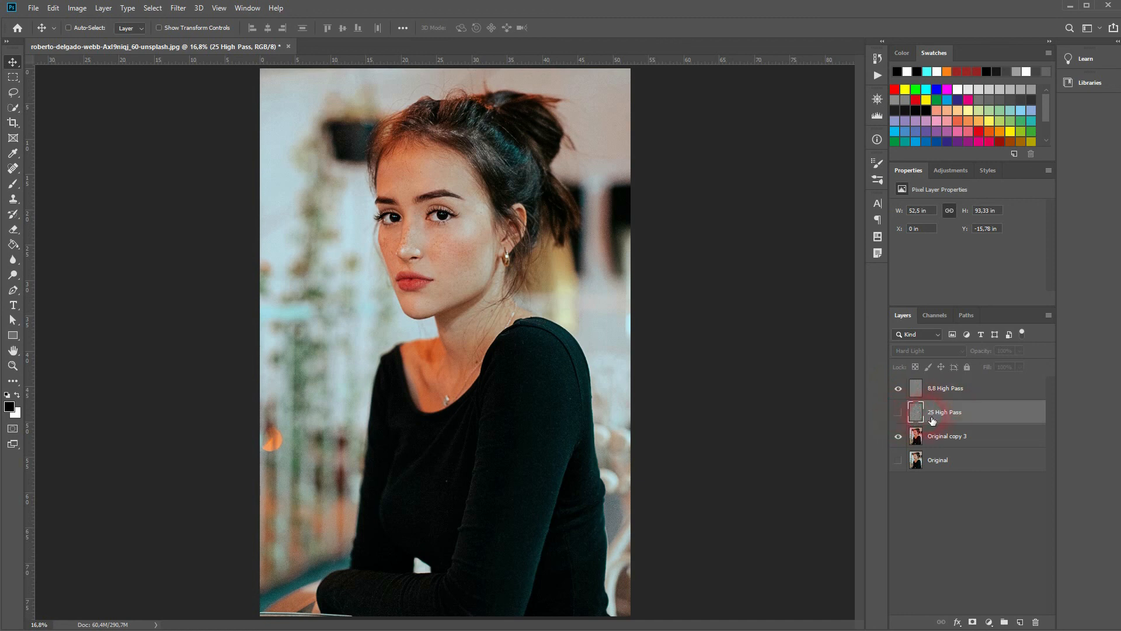